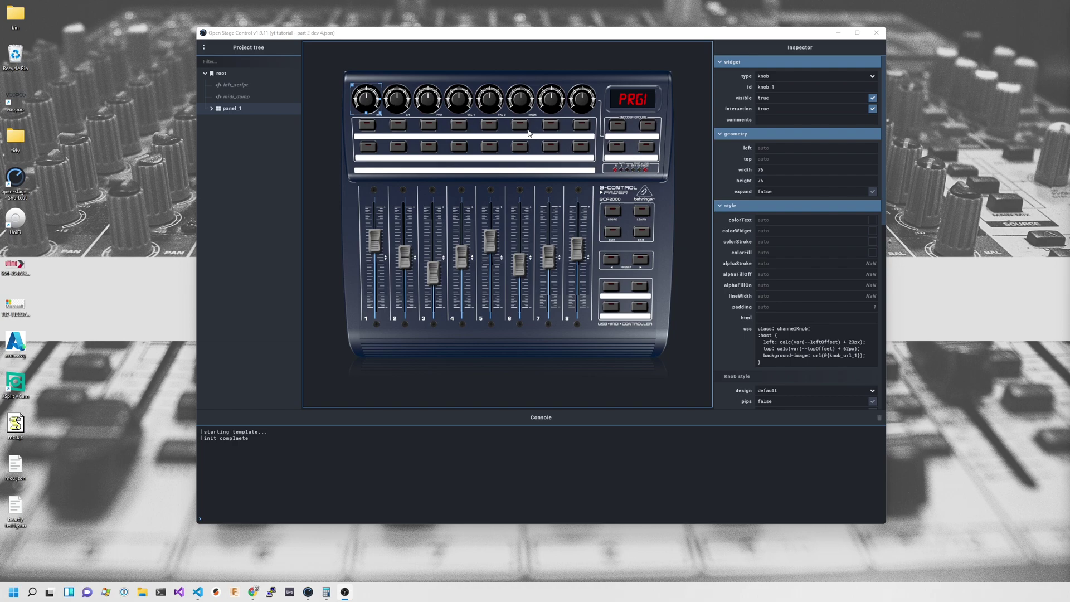
Examine the inspector properties of the background panel and the first channel knob, including the knob's style and range settings
{"action": "left_click", "coordinate": [390, 66]}
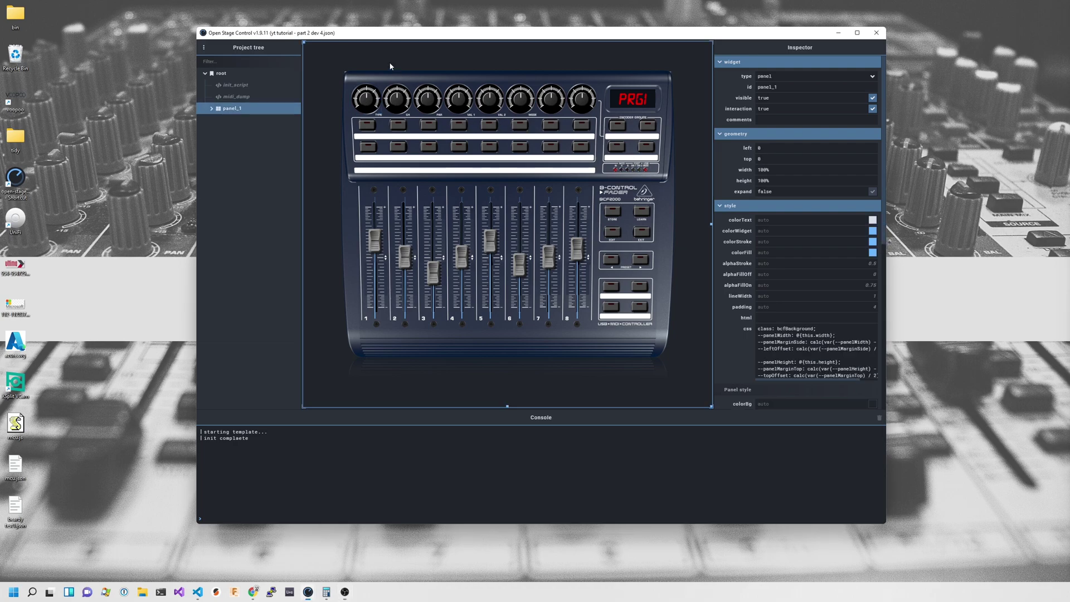
{"action": "left_click", "coordinate": [365, 103]}
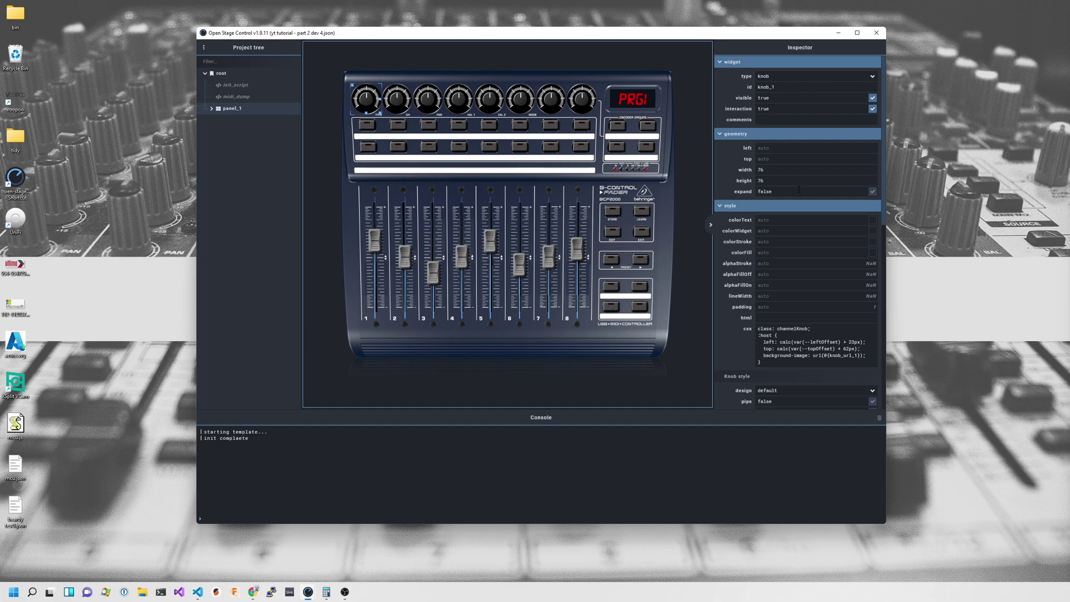
{"action": "scroll", "coordinate": [800, 311], "scroll_direction": "down", "scroll_amount": 2}
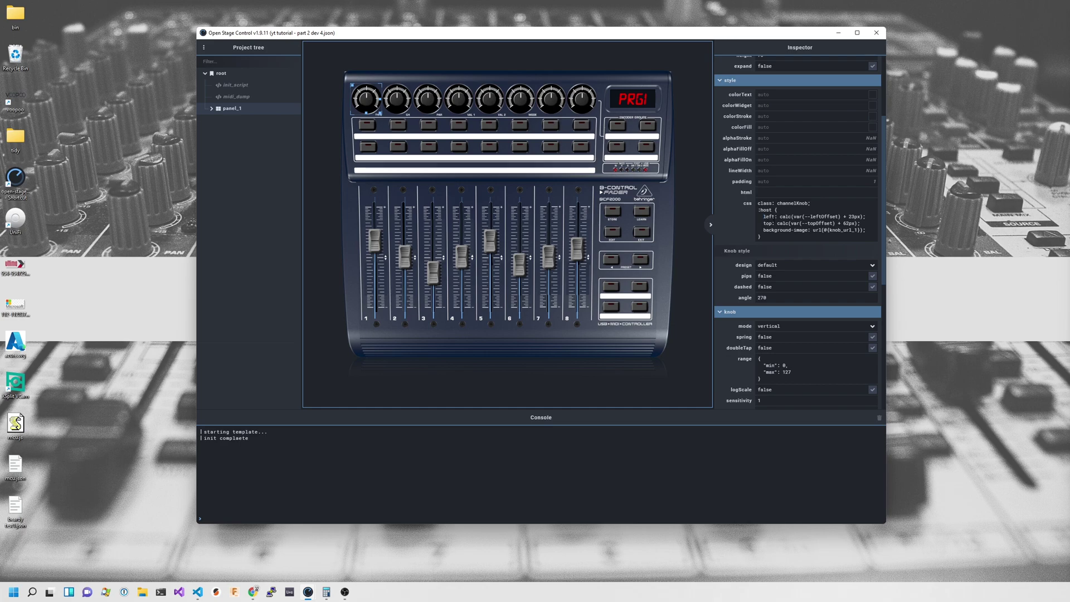
{"action": "left_click_drag", "start_coordinate": [886, 246], "coordinate": [892, 246]}
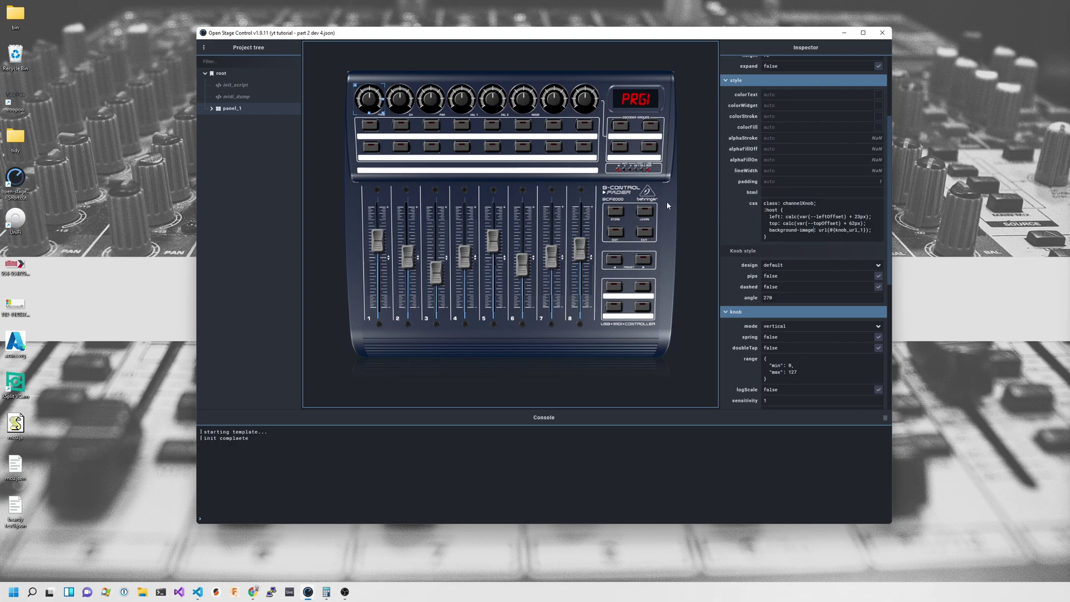
{"action": "left_click", "coordinate": [337, 99]}
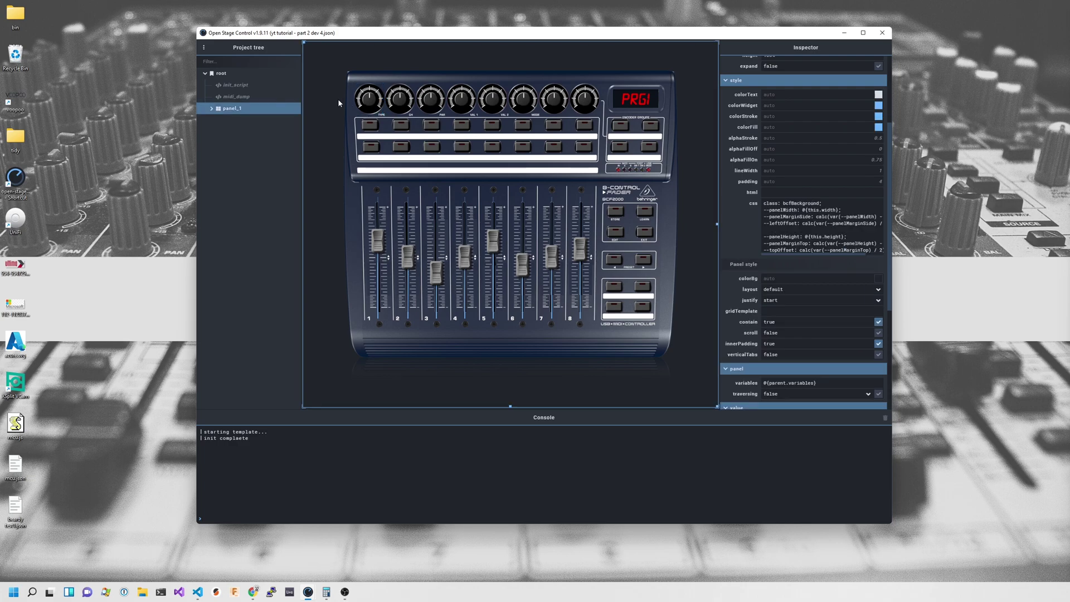
{"action": "left_click", "coordinate": [373, 102]}
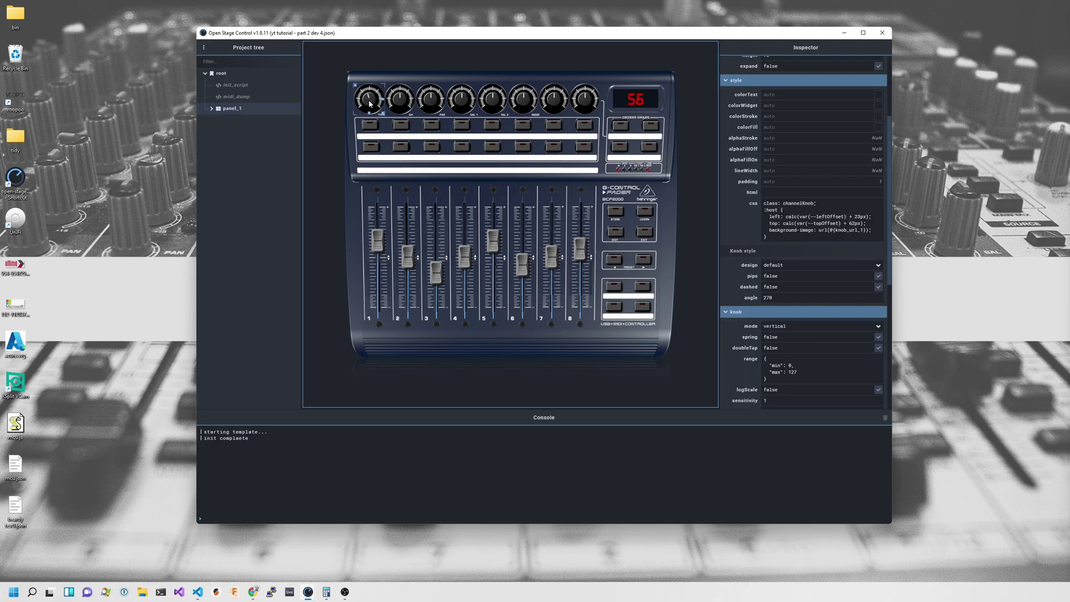
Turn the first channel knob repeatedly to test its rotating image and value display
{"action": "mouse_move", "coordinate": [369, 107]}
{"action": "left_mouse_down"}
{"action": "mouse_move", "coordinate": [369, 89]}
{"action": "mouse_move", "coordinate": [371, 102]}
{"action": "left_mouse_up"}
{"action": "mouse_move", "coordinate": [369, 104]}
{"action": "left_mouse_down"}
{"action": "mouse_move", "coordinate": [367, 66]}
{"action": "mouse_move", "coordinate": [368, 109]}
{"action": "mouse_move", "coordinate": [367, 89]}
{"action": "left_mouse_up"}
{"action": "left_click_drag", "start_coordinate": [369, 100], "coordinate": [368, 79]}
{"action": "mouse_move", "coordinate": [366, 100]}
{"action": "left_mouse_down"}
{"action": "mouse_move", "coordinate": [377, 135]}
{"action": "mouse_move", "coordinate": [374, 85]}
{"action": "left_mouse_up"}
Examine the first knob's background-image CSS and the knob_url_1 variable inside panel_1 that it references
{"action": "scroll", "coordinate": [752, 323], "scroll_direction": "down", "scroll_amount": 3}
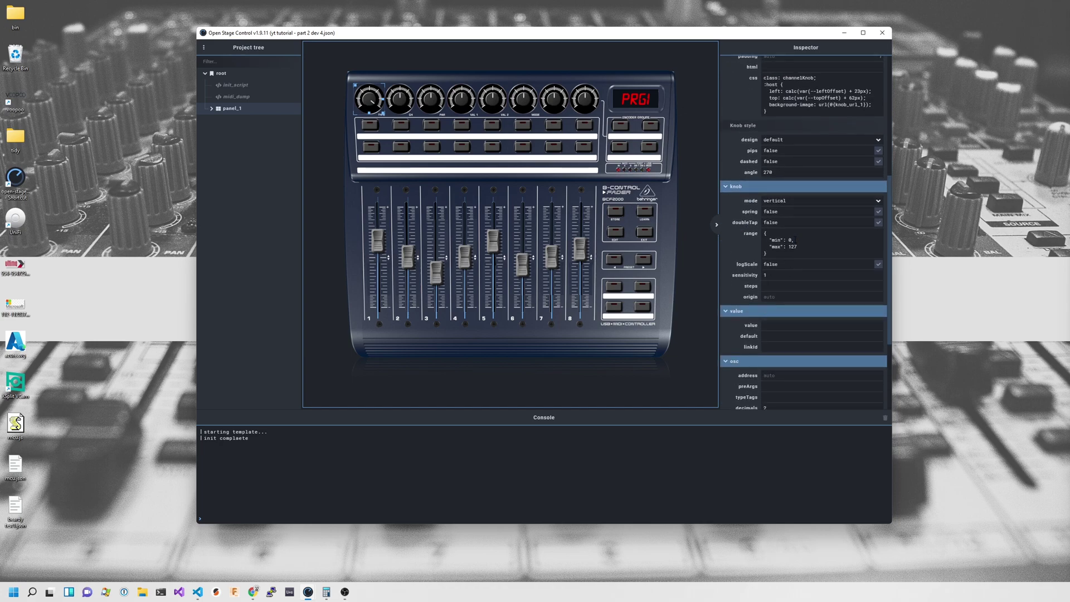
{"action": "left_click_drag", "start_coordinate": [769, 104], "coordinate": [829, 106]}
{"action": "left_click", "coordinate": [827, 110]}
{"action": "left_click", "coordinate": [212, 109]}
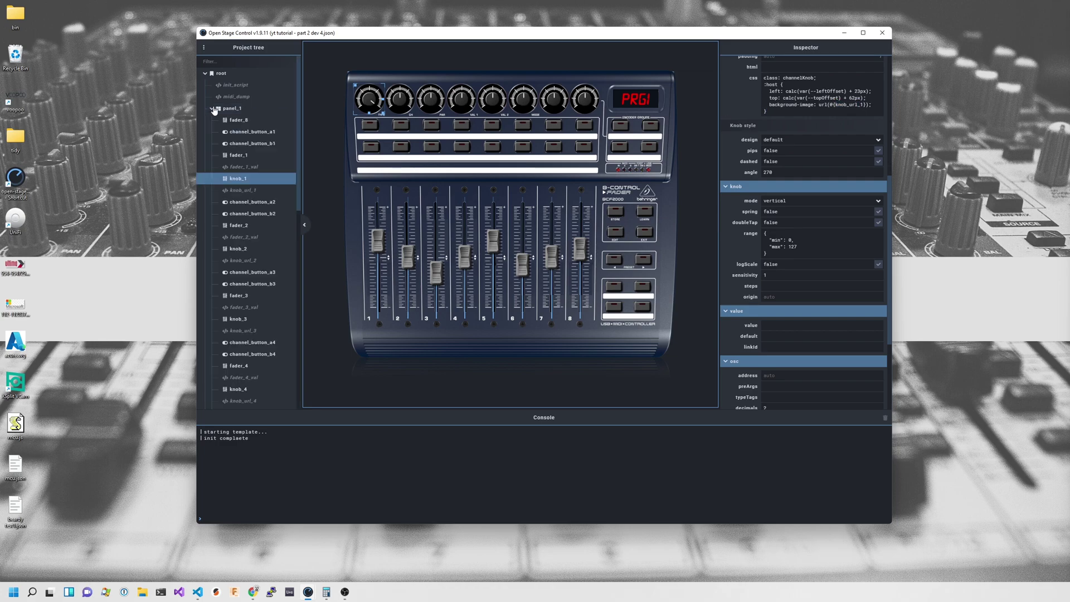
{"action": "left_click", "coordinate": [250, 191]}
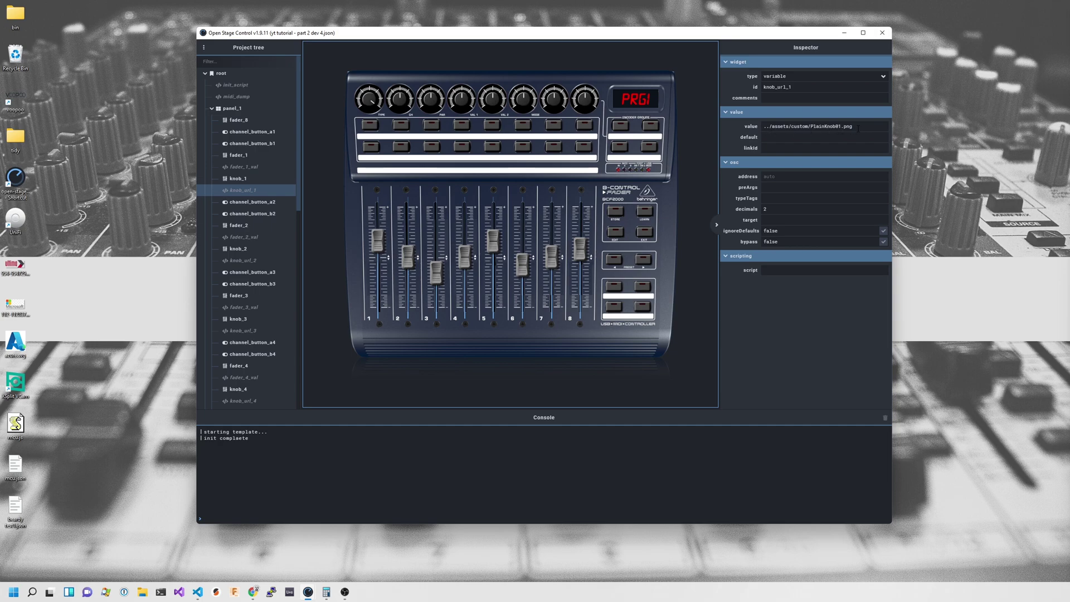
Switch to File Explorer and go to the open-stage-control-1.9.11-win32-x64 folder in Downloads
{"action": "key", "text": "super+e"}
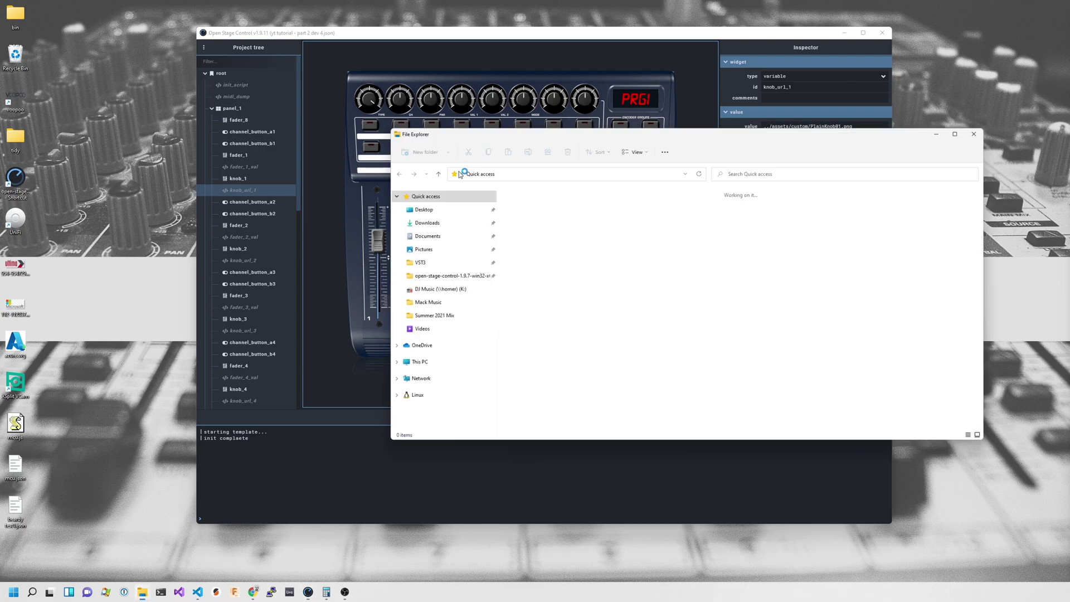
{"action": "left_click", "coordinate": [458, 280]}
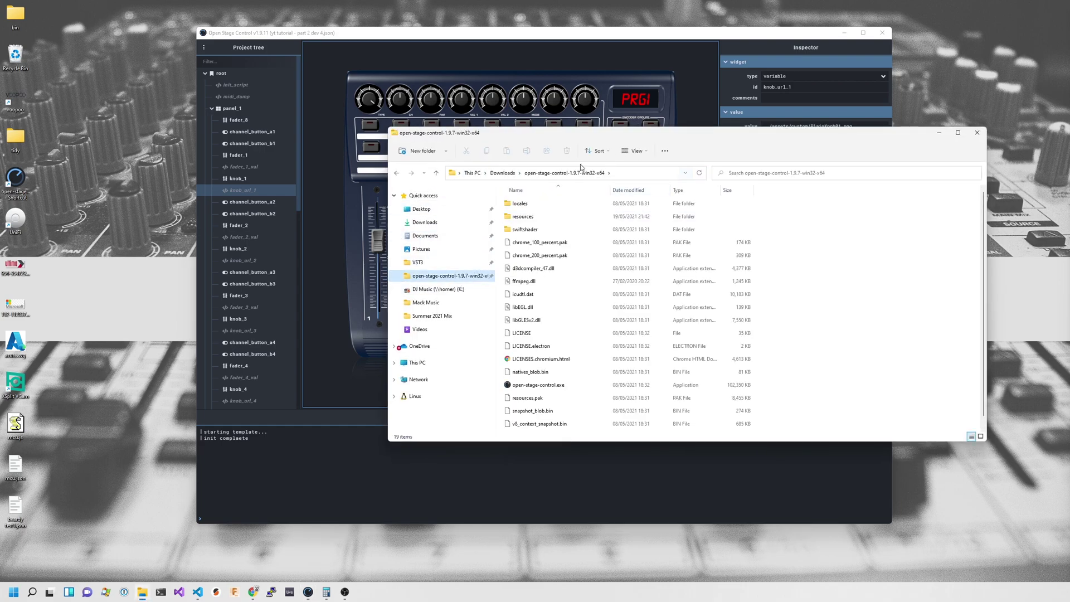
{"action": "left_click", "coordinate": [632, 178]}
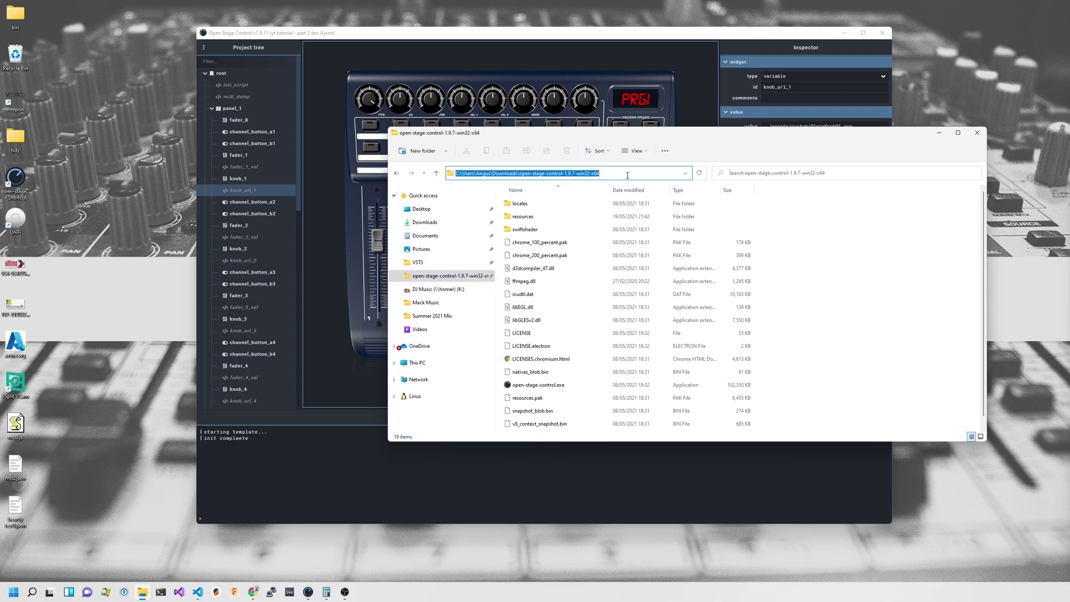
{"action": "key", "text": "Home"}
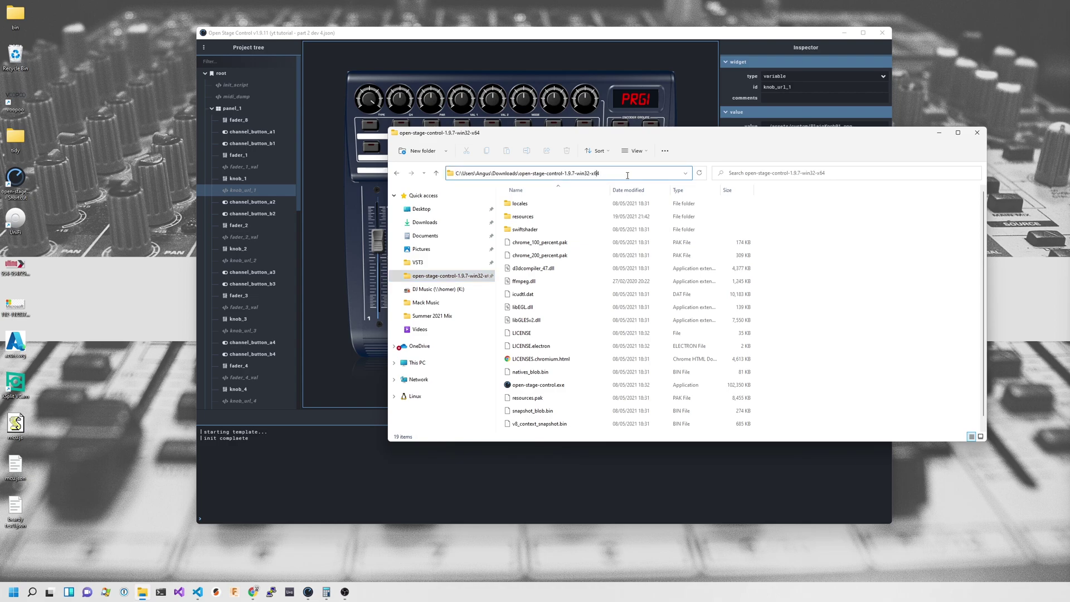
{"action": "key", "text": "BackSpace"}
{"action": "type", "text": "11"}
{"action": "key", "text": "Return"}
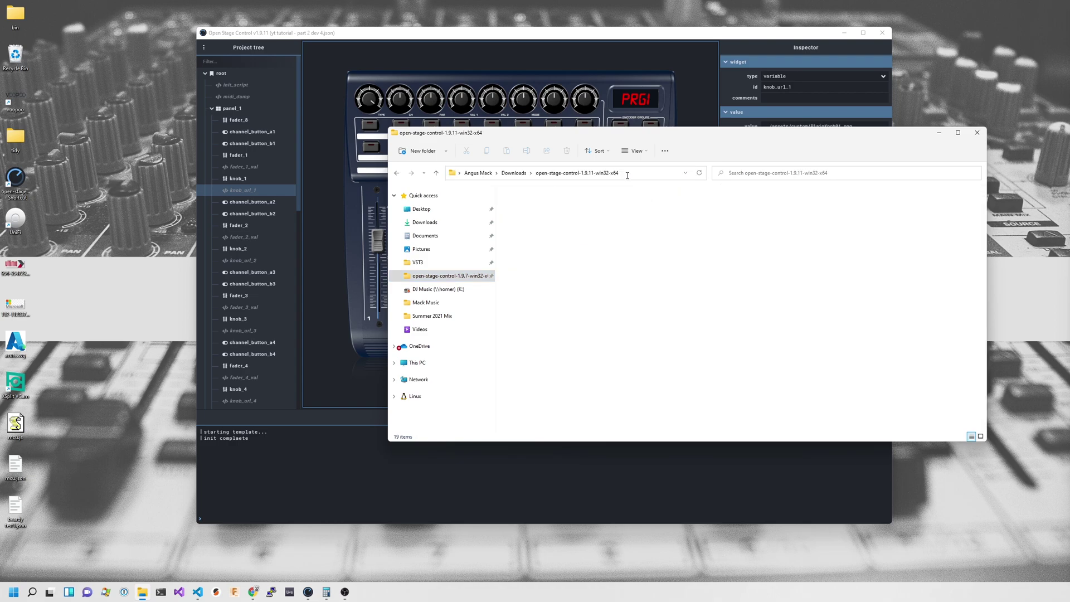
Open the resources, app, assets and custom folders down to the custom image files
{"action": "double_click", "coordinate": [538, 217]}
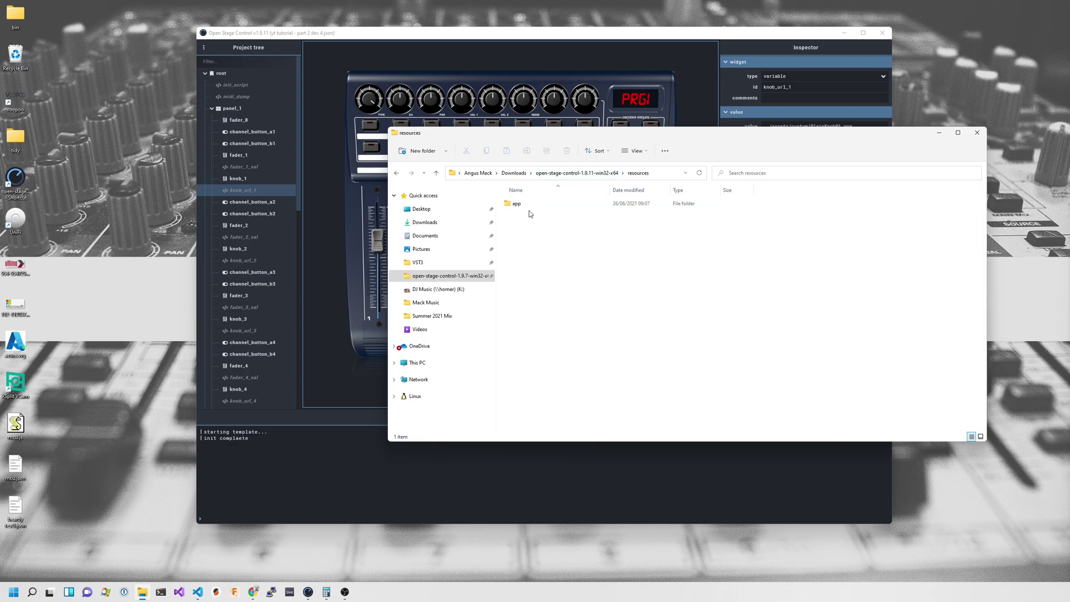
{"action": "double_click", "coordinate": [525, 205]}
{"action": "double_click", "coordinate": [525, 205]}
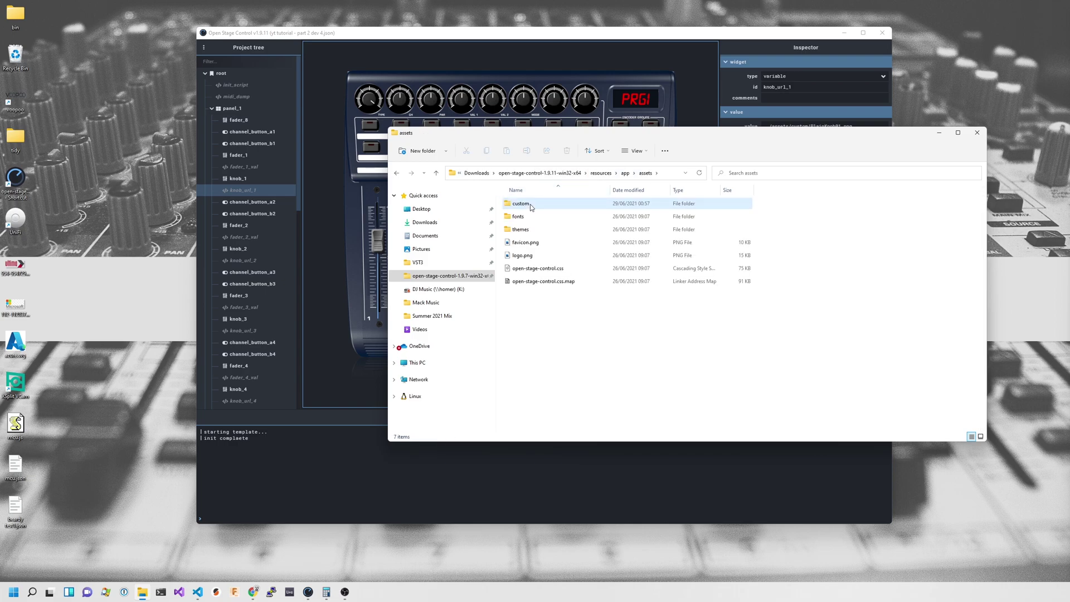
{"action": "double_click", "coordinate": [530, 204]}
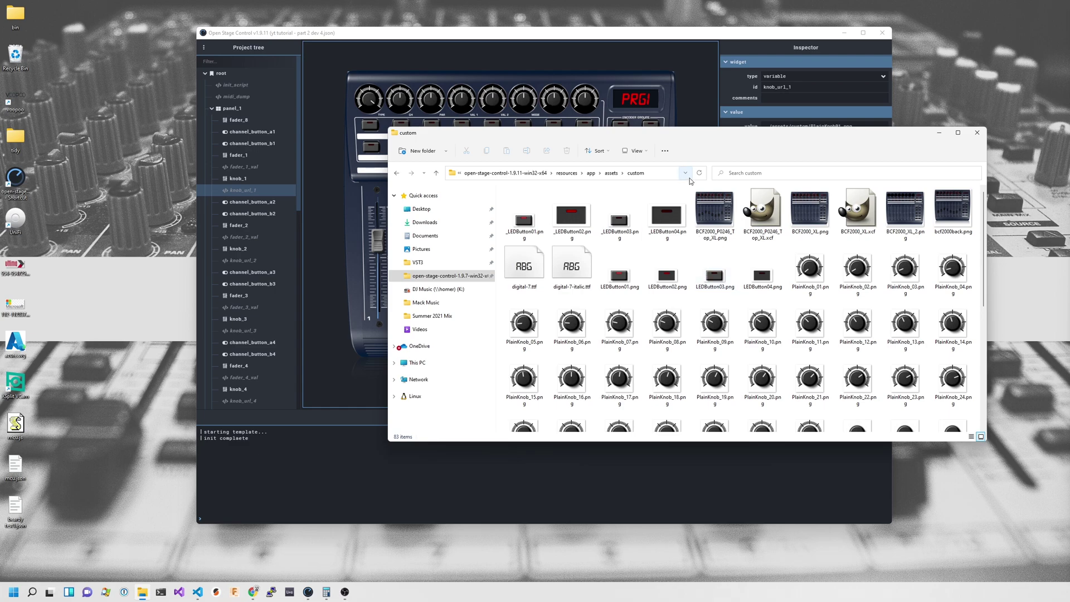
Locate the PlainKnob images, place the folder window below the variable's value, and preview PlainKnob01.png
{"action": "left_click", "coordinate": [822, 287]}
{"action": "scroll", "coordinate": [813, 295], "scroll_direction": "down", "scroll_amount": 2}
{"action": "scroll", "coordinate": [816, 306], "scroll_direction": "down", "scroll_amount": 2}
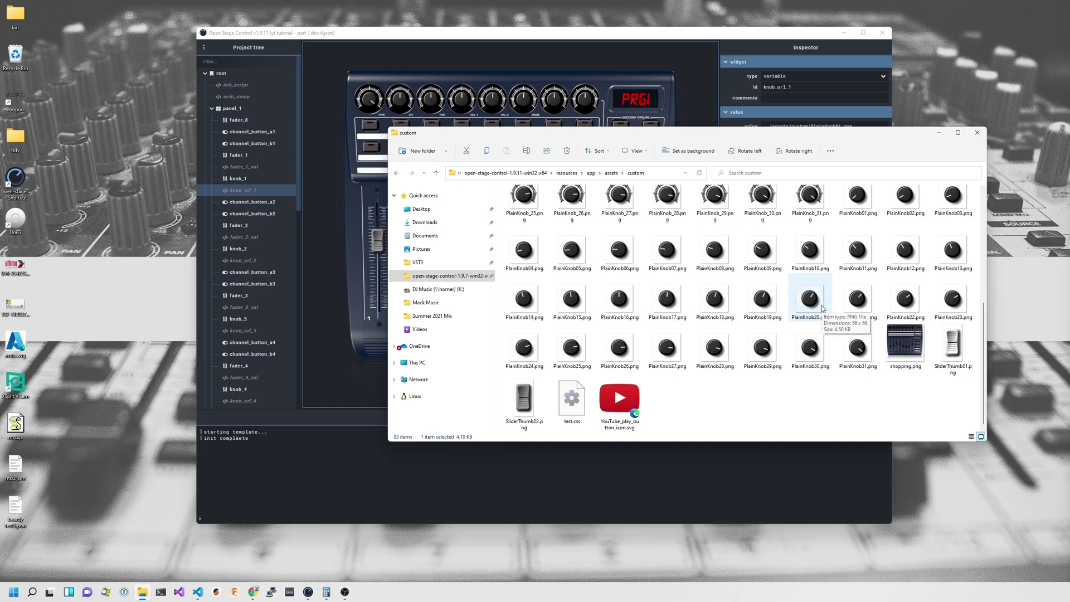
{"action": "left_click_drag", "start_coordinate": [796, 134], "coordinate": [760, 194]}
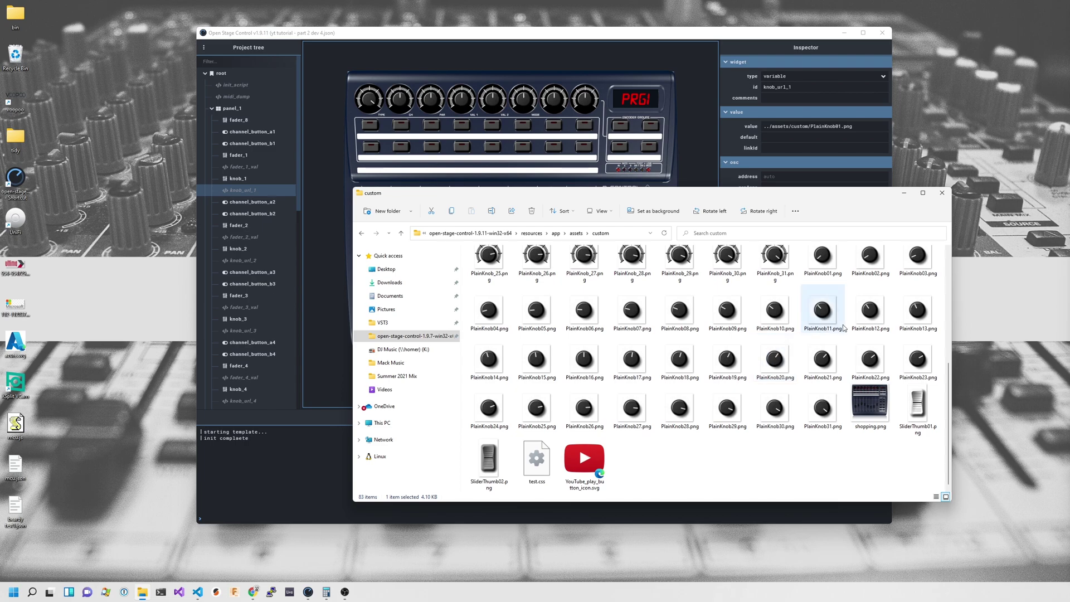
{"action": "left_click", "coordinate": [822, 266]}
{"action": "scroll", "coordinate": [824, 273], "scroll_direction": "up", "scroll_amount": 1}
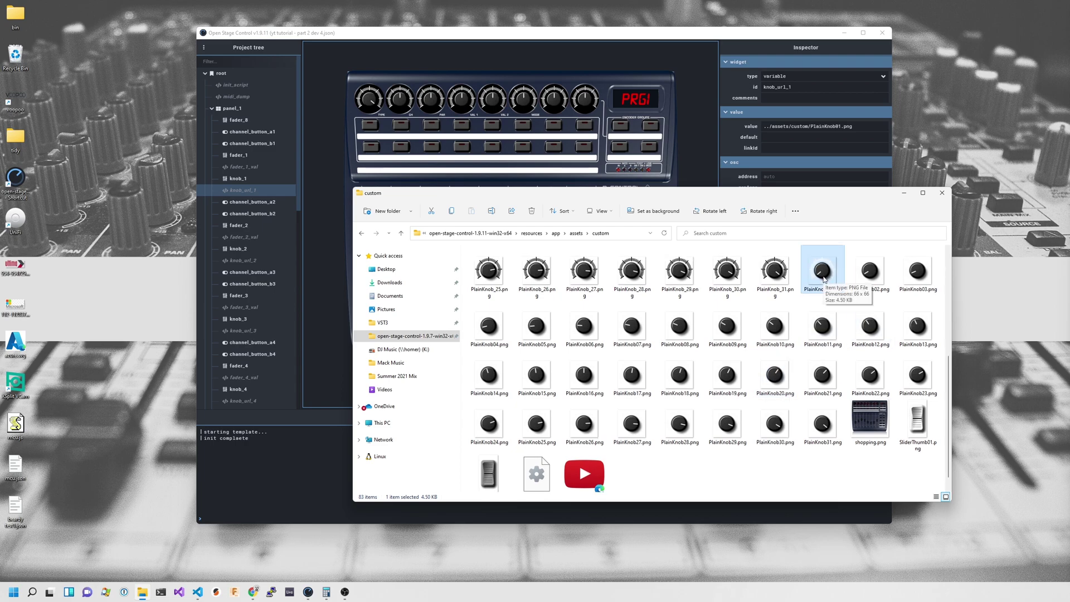
{"action": "double_click", "coordinate": [823, 278]}
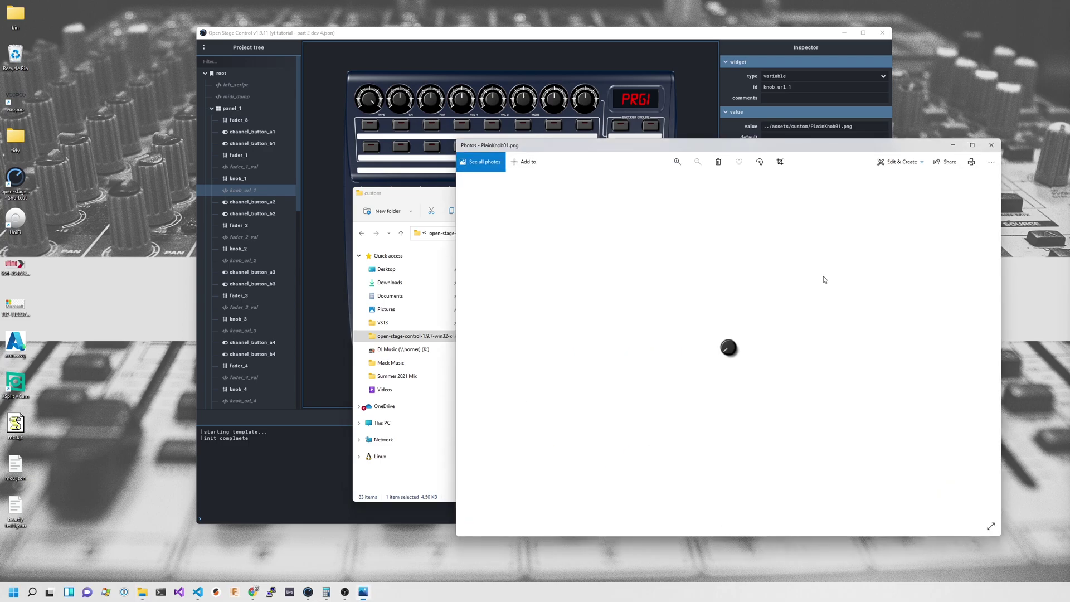
{"action": "left_click", "coordinate": [991, 144]}
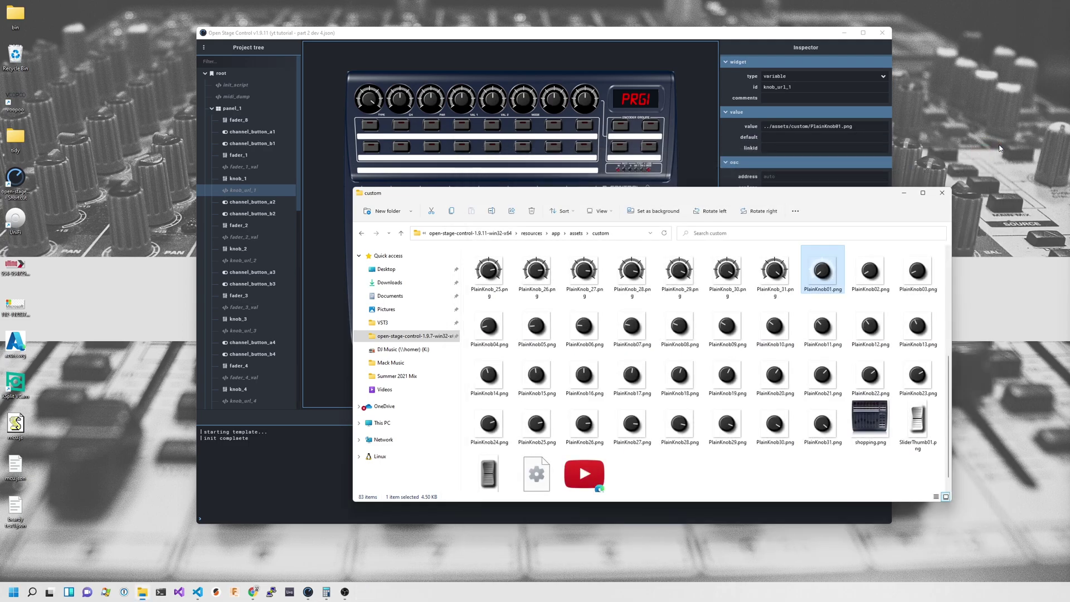
Select the whole range from PlainKnob01.png to PlainKnob31.png to show the image set, and clear the selection
{"action": "left_click", "coordinate": [872, 273], "text": "ctrl"}
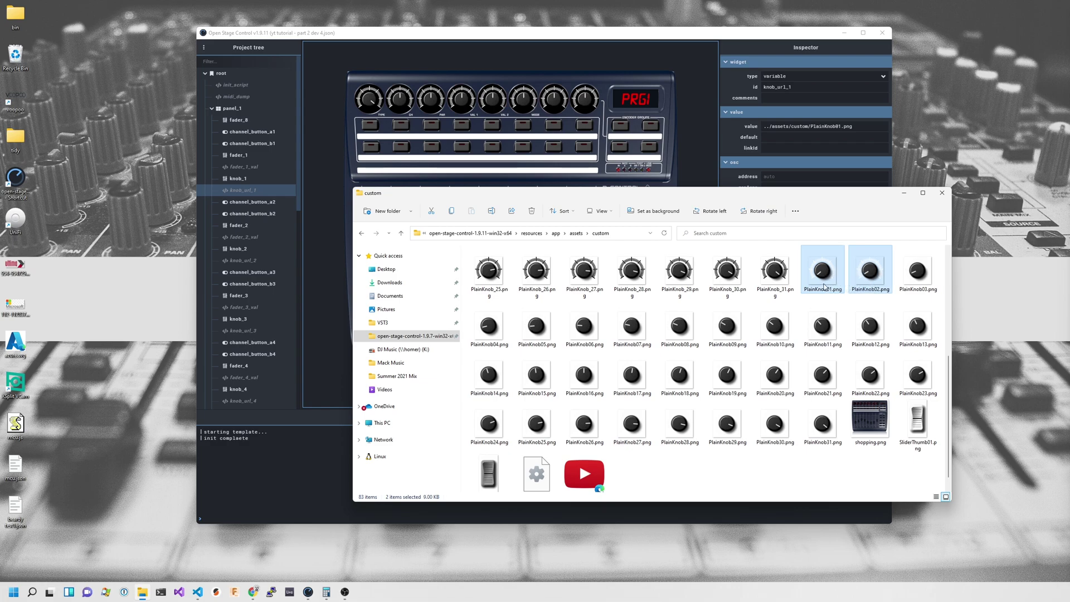
{"action": "left_click", "coordinate": [822, 422], "text": "shift"}
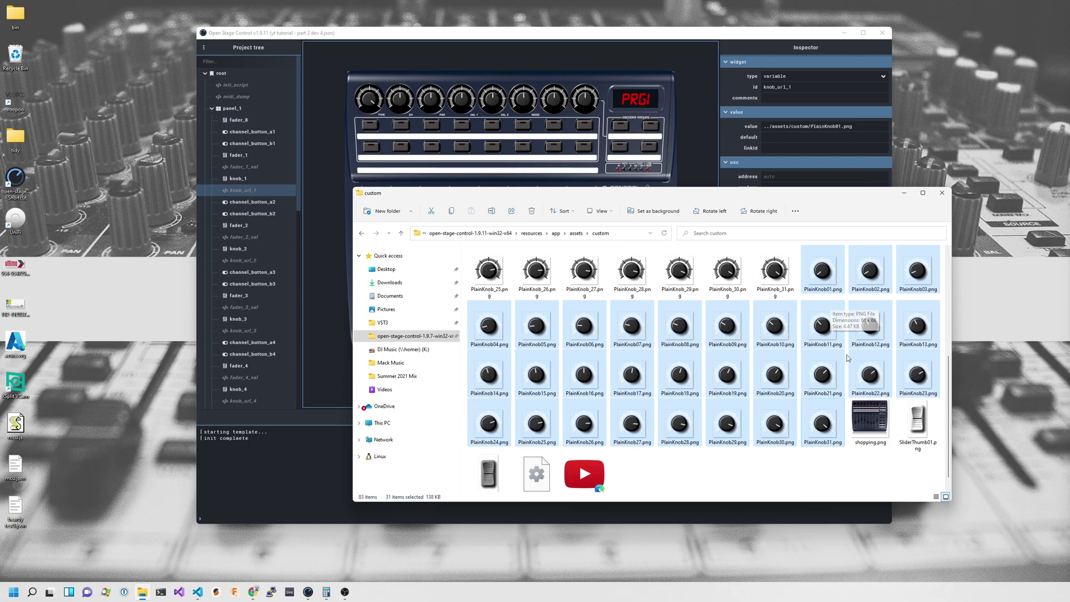
{"action": "left_click", "coordinate": [844, 472]}
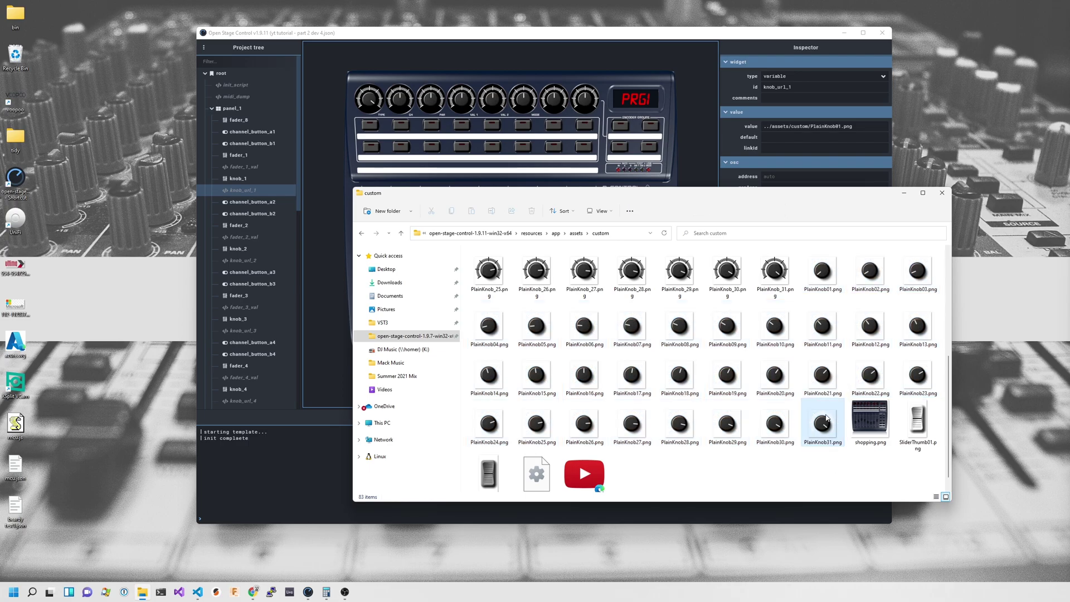
Open PlainKnob01.png in Photos and flip back and forth through the knob image sequence
{"action": "left_click", "coordinate": [826, 279]}
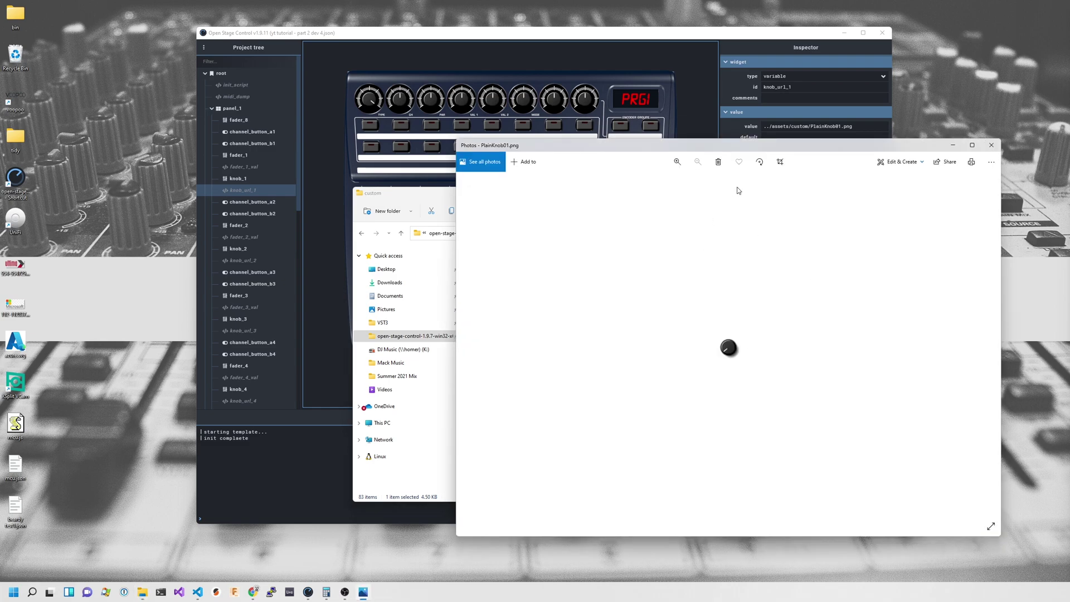
{"action": "left_click_drag", "start_coordinate": [740, 153], "coordinate": [655, 150]}
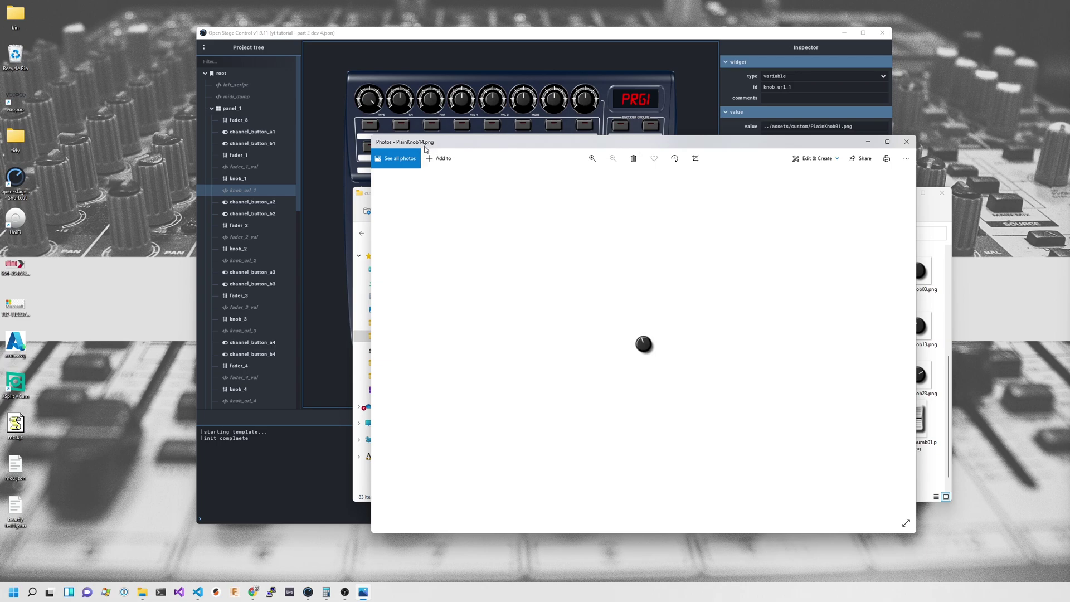
{"action": "key", "text": "Right"}
{"action": "key", "text": "Right"}
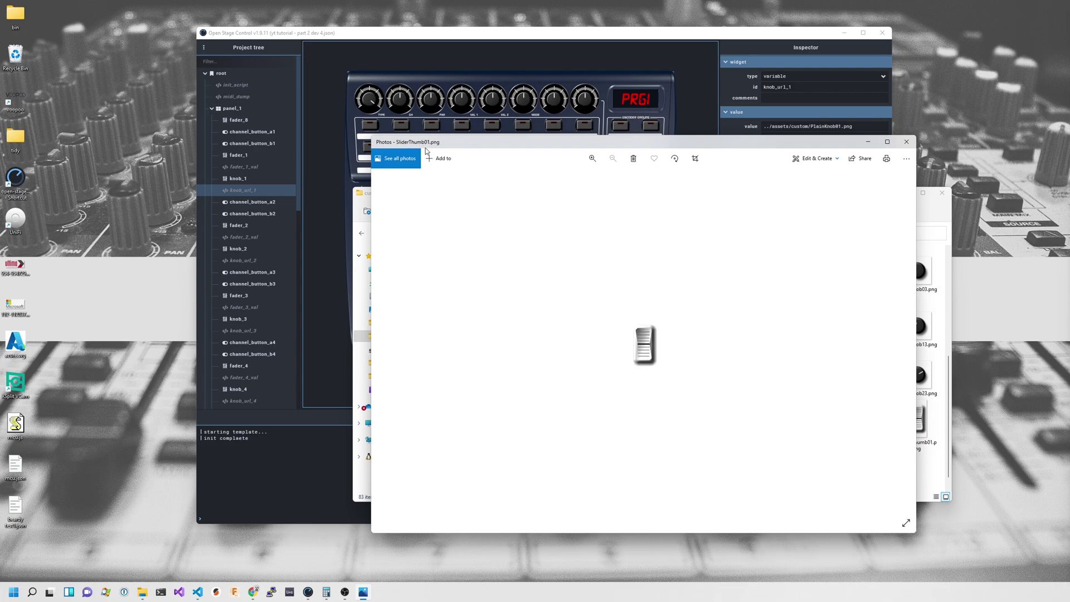
{"action": "key", "text": "Left"}
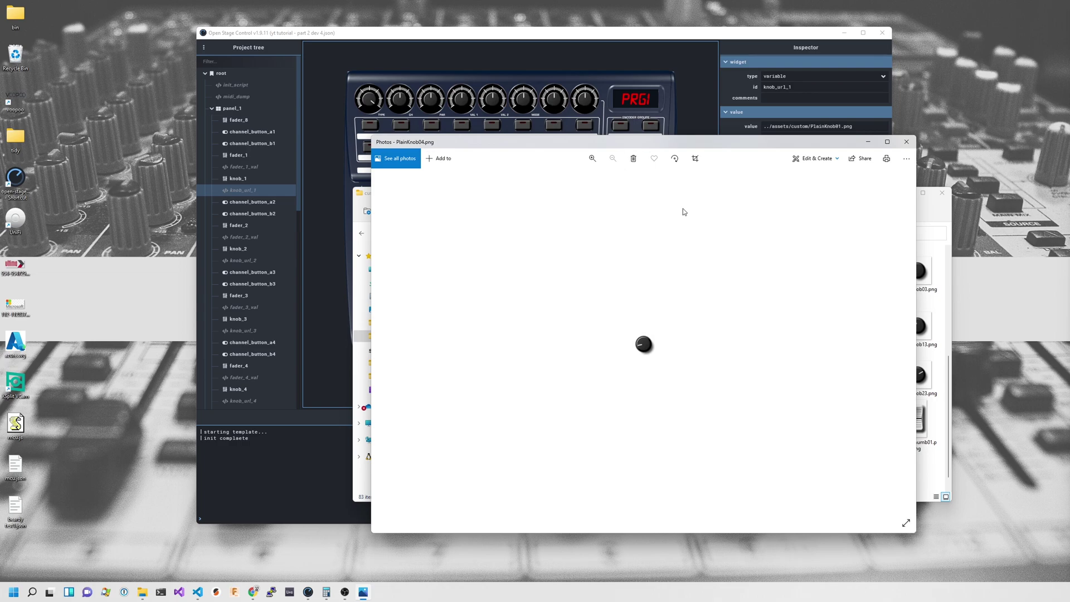
Switch back to Open Stage Control, select knob_1, and bring its script into view in a wider inspector
{"action": "left_click", "coordinate": [742, 27]}
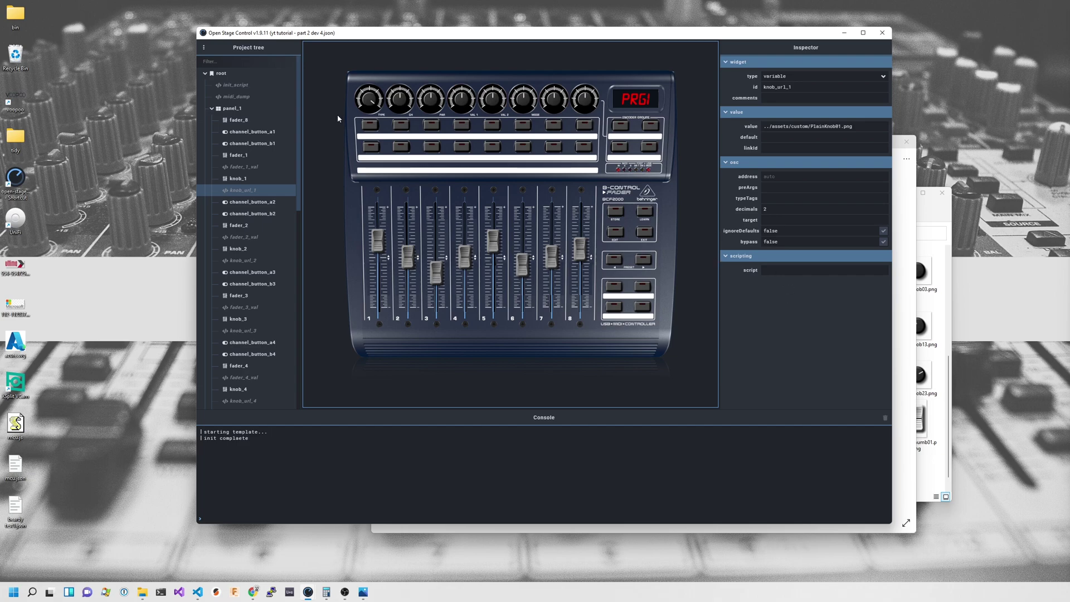
{"action": "key", "text": "Up"}
{"action": "scroll", "coordinate": [793, 342], "scroll_direction": "down", "scroll_amount": 10}
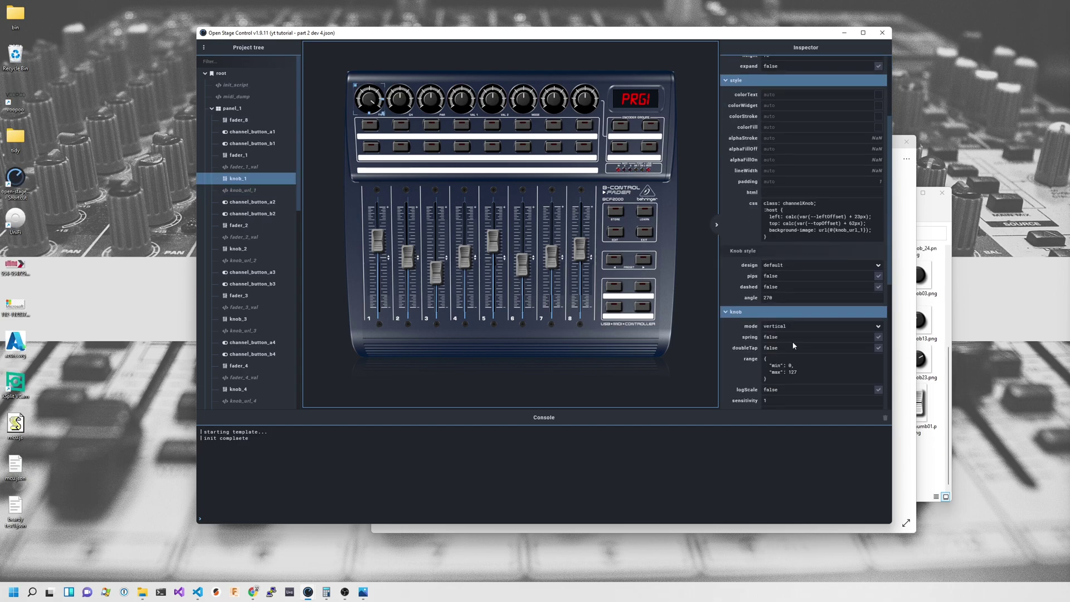
{"action": "left_click", "coordinate": [714, 349]}
{"action": "left_click_drag", "start_coordinate": [719, 345], "coordinate": [682, 343]}
{"action": "left_click", "coordinate": [357, 106]}
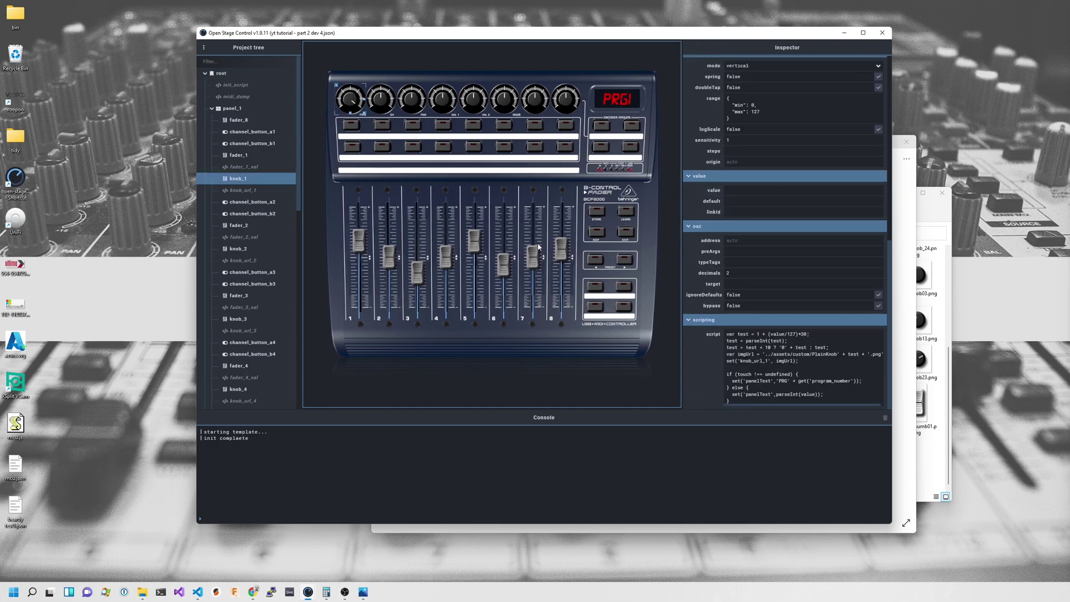
Copy the first five lines of knob_1's script, up to the set('knob_url_1', imgUrl) call, into a new Visual Studio Code file
{"action": "left_click", "coordinate": [726, 367]}
{"action": "left_click_drag", "start_coordinate": [805, 361], "coordinate": [724, 333]}
{"action": "right_click", "coordinate": [752, 346]}
{"action": "left_click", "coordinate": [755, 348]}
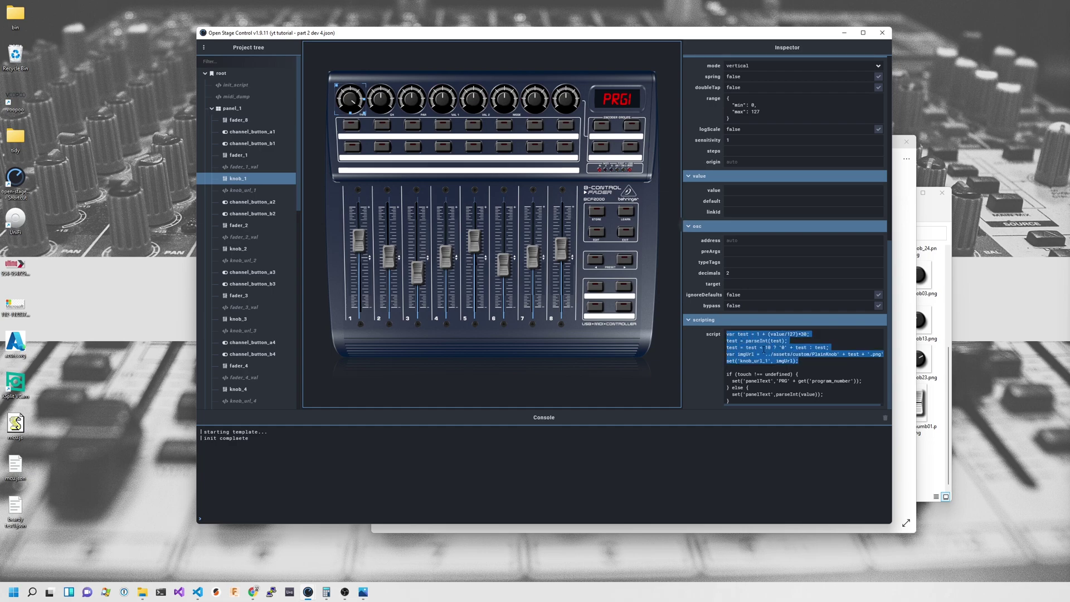
{"action": "key", "text": "super+Tab"}
{"action": "left_click", "coordinate": [666, 397]}
{"action": "key", "text": "ctrl+n"}
{"action": "key", "text": "ctrl+v"}
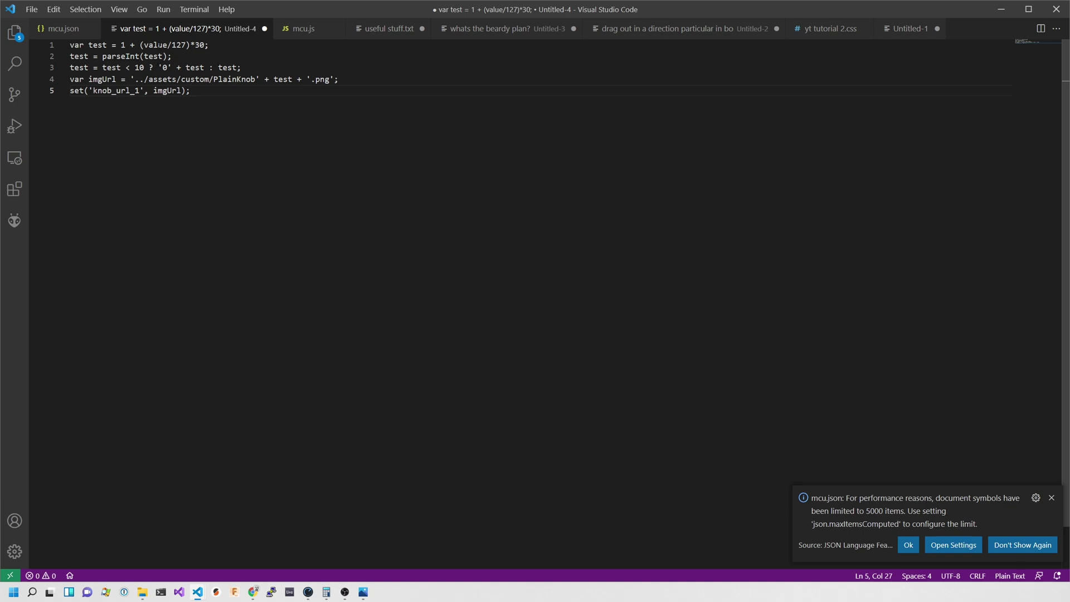
{"action": "left_click", "coordinate": [224, 46]}
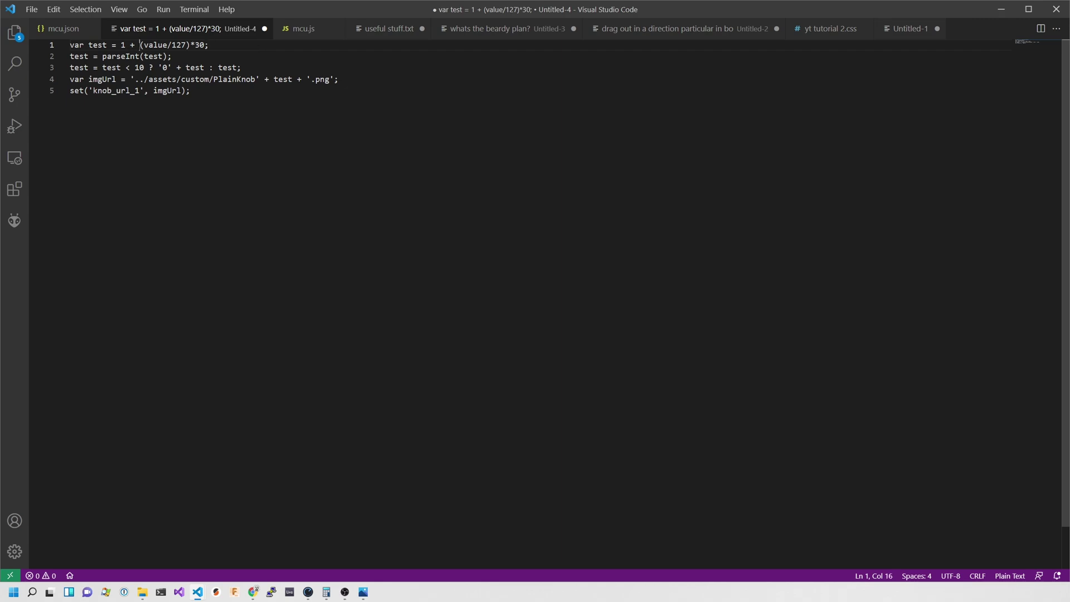
Highlight the (value/127)*30 expression on line 1 to examine how the knob value is scaled, and clear the selection
{"action": "left_click_drag", "start_coordinate": [140, 44], "coordinate": [187, 45]}
{"action": "left_click", "coordinate": [203, 56]}
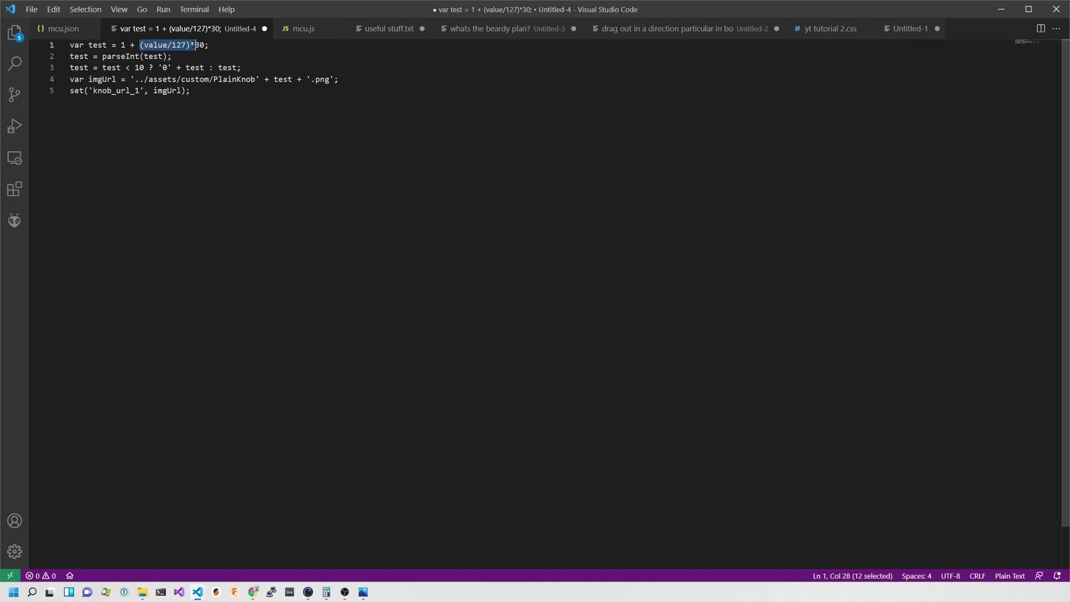
{"action": "left_click", "coordinate": [193, 45]}
{"action": "left_click", "coordinate": [215, 45]}
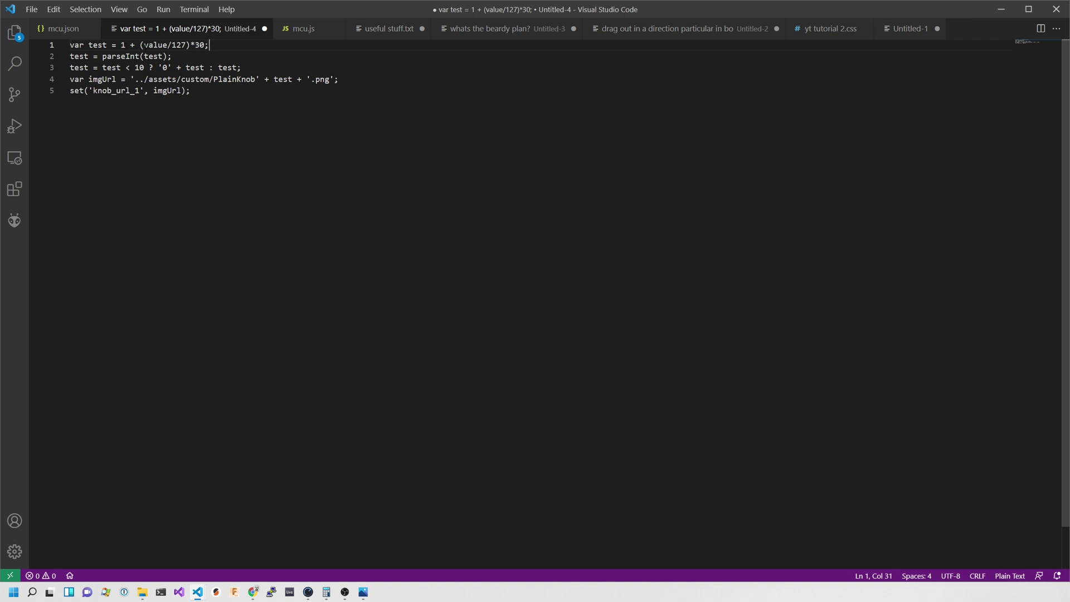
{"action": "left_click_drag", "start_coordinate": [140, 45], "coordinate": [176, 44]}
{"action": "left_click", "coordinate": [215, 45]}
Add the example comment "//20.4 =20" after the parseInt(test) line to illustrate the rounding, and delete it
{"action": "left_click", "coordinate": [176, 56]}
{"action": "double_click", "coordinate": [121, 57]}
{"action": "left_click", "coordinate": [176, 56]}
{"action": "type", "text": "//20.4  =20"}
{"action": "left_click", "coordinate": [214, 57]}
{"action": "key", "text": "ctrl+Left"}
{"action": "key", "text": "ctrl+Left"}
{"action": "key", "text": "ctrl+Left"}
{"action": "key", "text": "ctrl+Left"}
{"action": "key", "text": "ctrl+Left"}
{"action": "key", "text": "ctrl+Left"}
{"action": "key", "text": "ctrl+Right"}
{"action": "key", "text": "ctrl+Right"}
{"action": "key", "text": "shift+End"}
{"action": "key", "text": "Delete"}
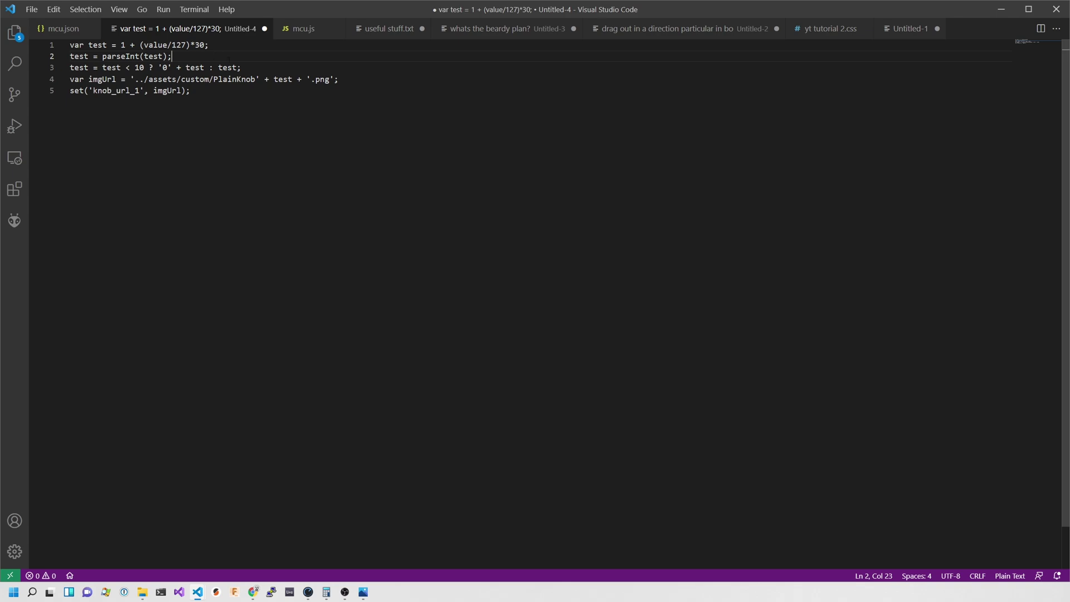
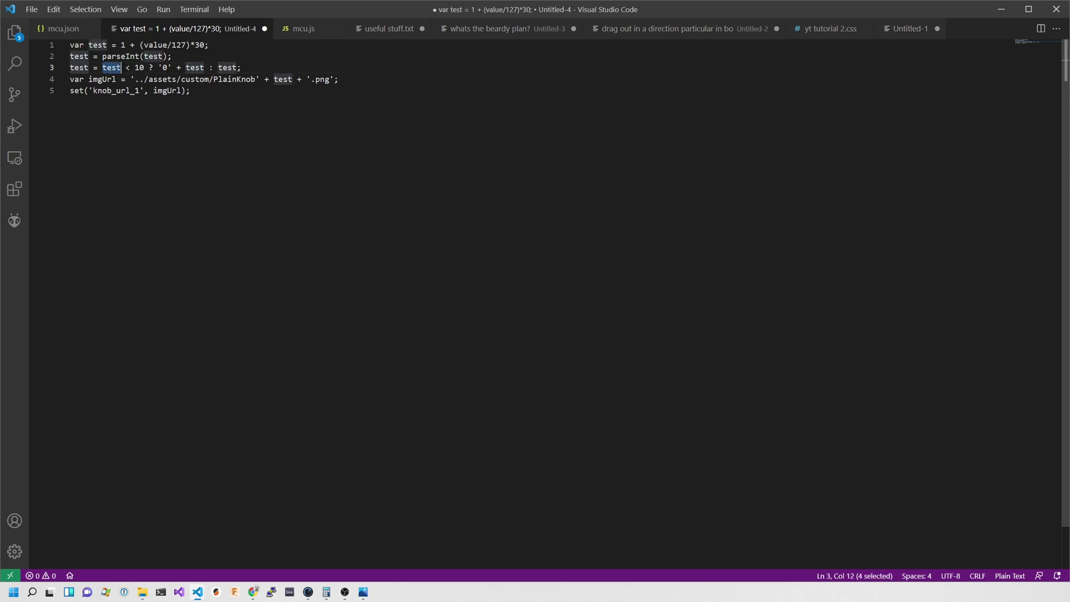
Highlight the test variable on line 3 to examine the condition that adds a leading zero below 10
{"action": "double_click", "coordinate": [79, 67]}
{"action": "double_click", "coordinate": [112, 67]}
{"action": "left_click", "coordinate": [172, 68]}
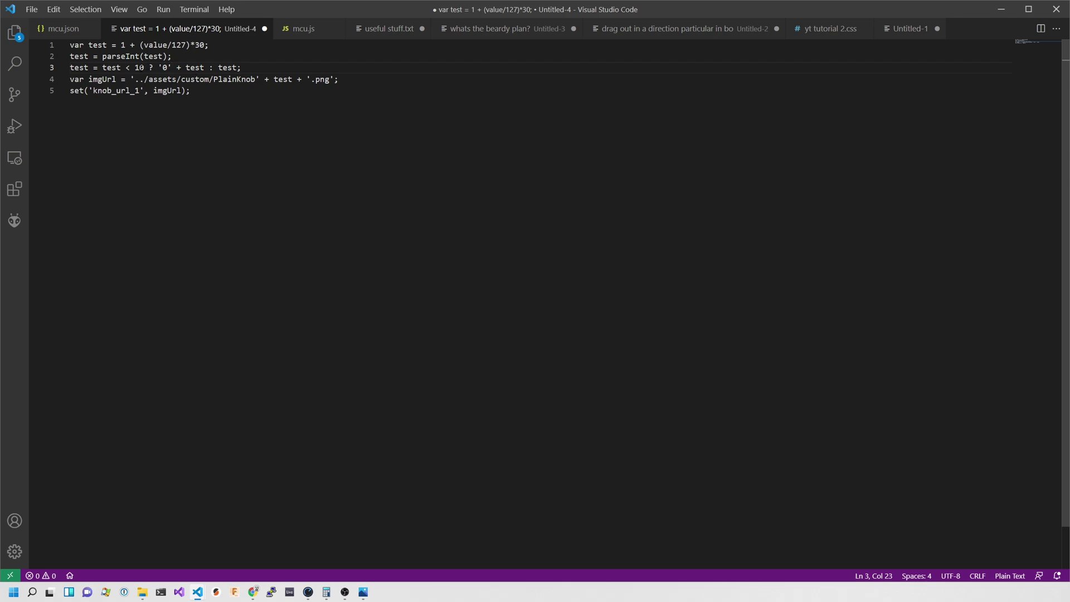
{"action": "left_click", "coordinate": [257, 66]}
Examine the imgUrl line by highlighting the '../assets/custom/PlainKnob' path and the test variable before '.png'
{"action": "left_click", "coordinate": [190, 91]}
{"action": "left_click", "coordinate": [108, 79]}
{"action": "left_click", "coordinate": [191, 91]}
{"action": "left_click", "coordinate": [131, 79]}
{"action": "left_click_drag", "start_coordinate": [131, 79], "coordinate": [256, 79]}
{"action": "left_click", "coordinate": [285, 79]}
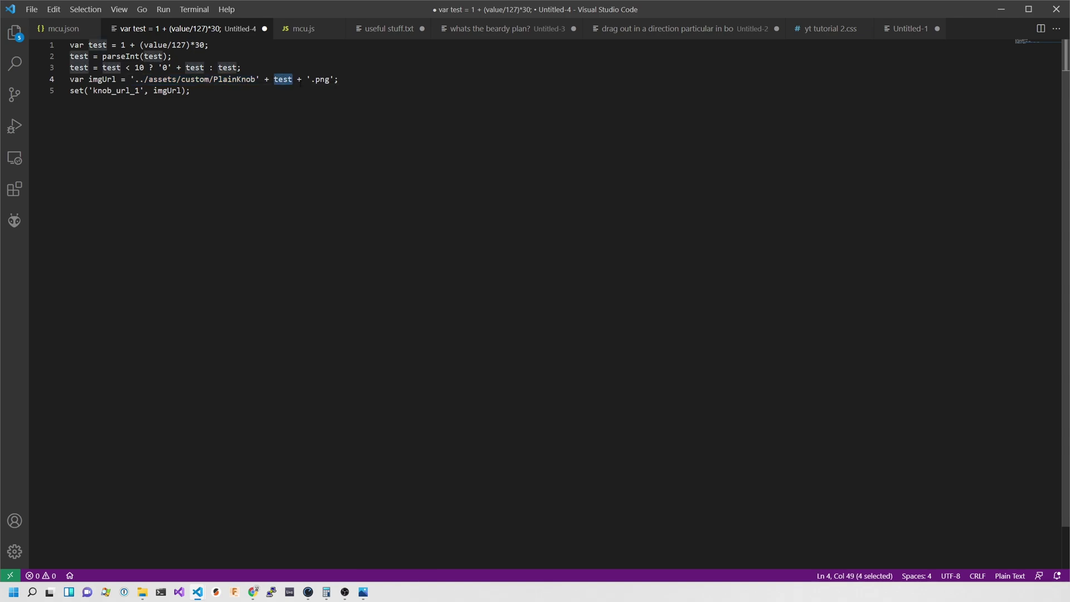
{"action": "left_click", "coordinate": [338, 79]}
Show PlainKnob07.png in the custom assets folder as a file name example, and return to the script in Visual Studio Code
{"action": "key", "text": "super+Tab"}
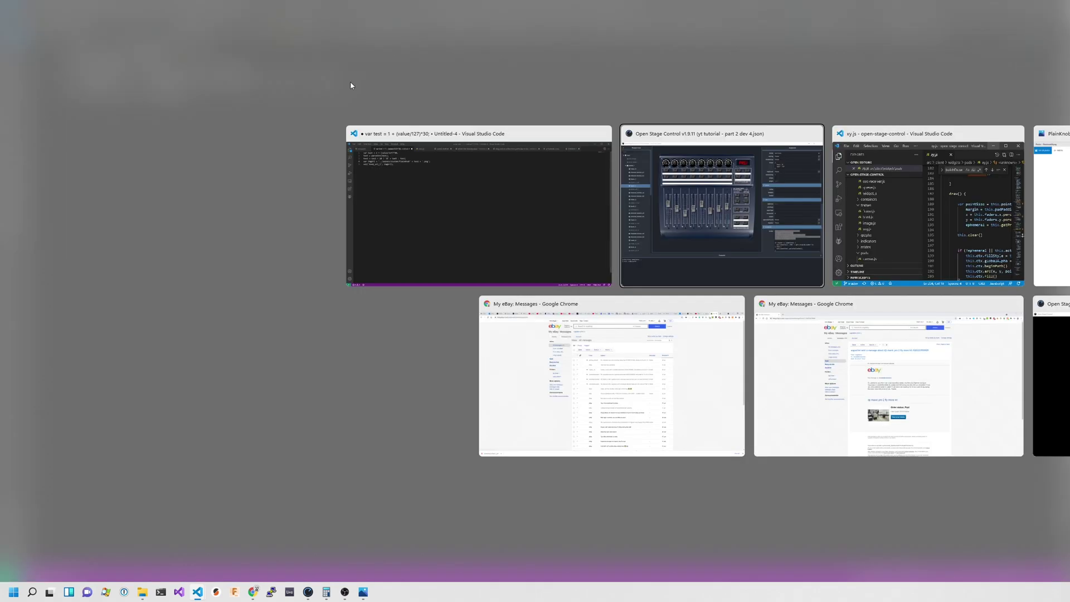
{"action": "left_click", "coordinate": [351, 86]}
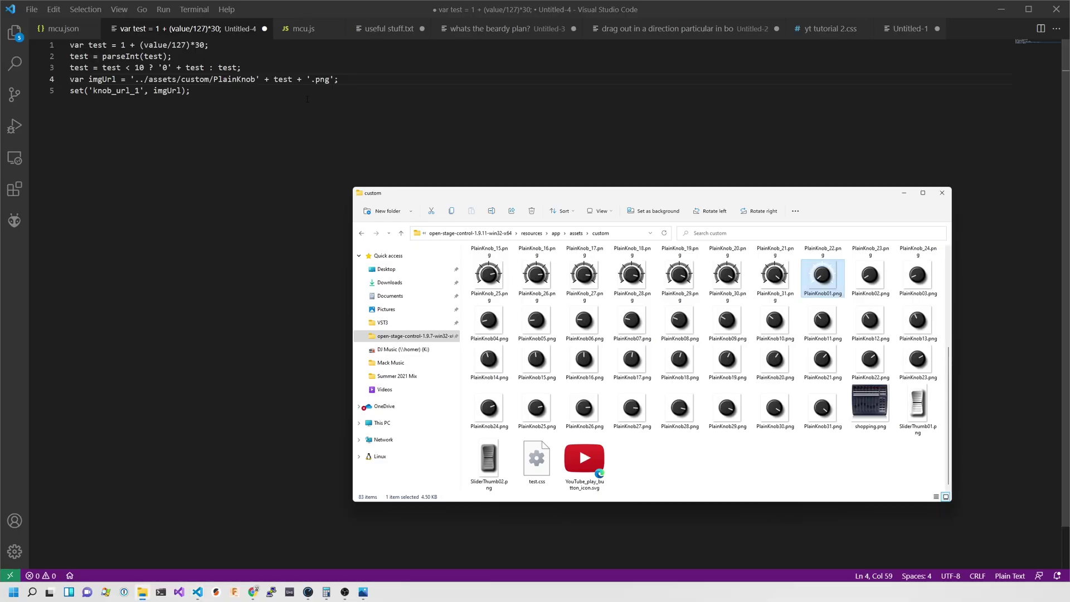
{"action": "left_click", "coordinate": [642, 331]}
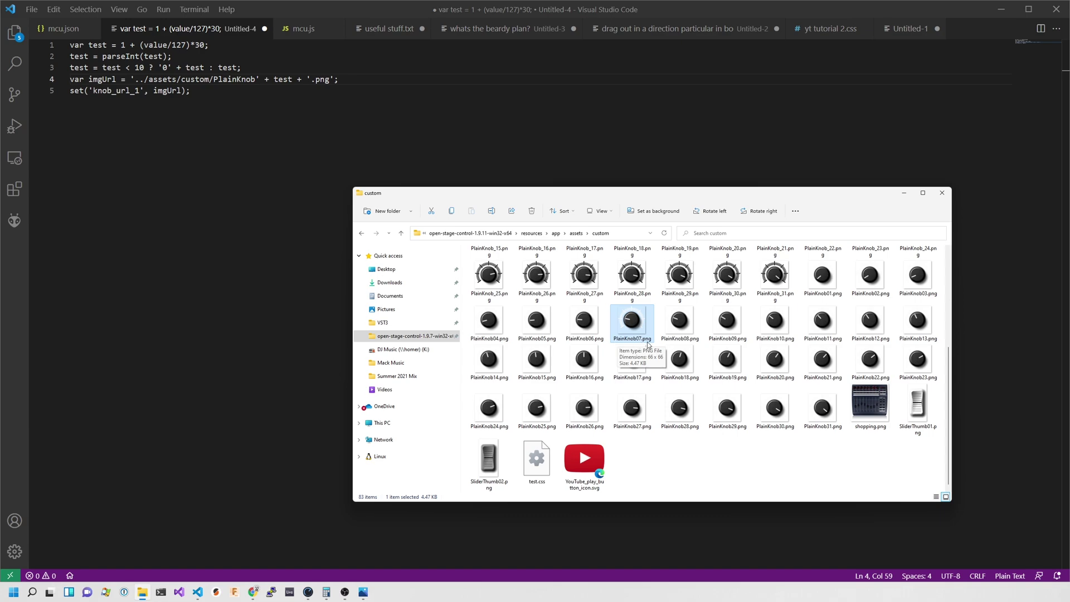
{"action": "left_click", "coordinate": [262, 159]}
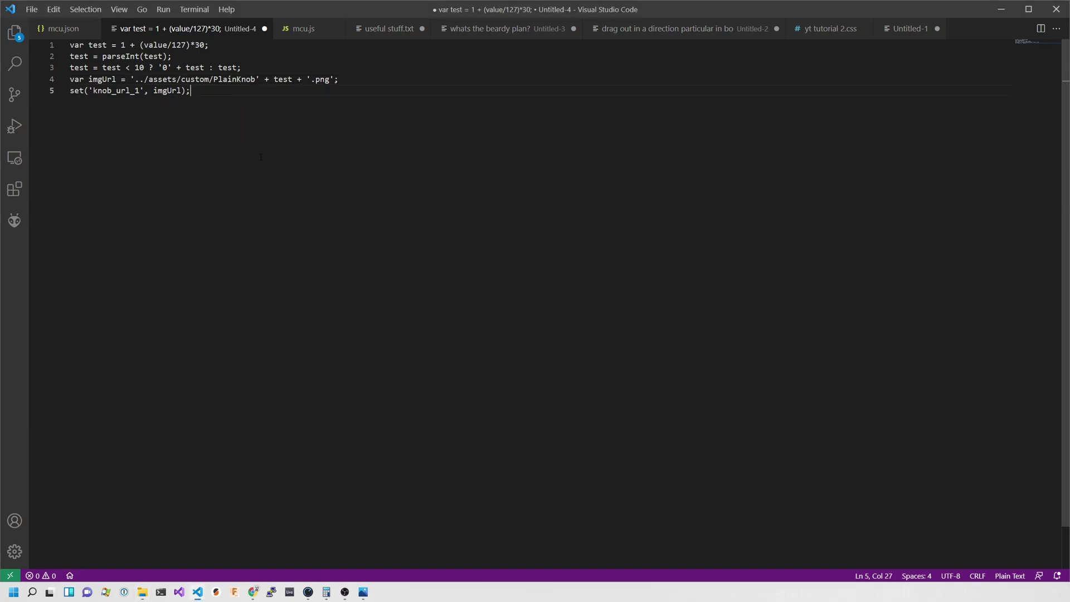
Highlight the knob_url_1 and imgUrl arguments of the set() call on line 5 in turn
{"action": "double_click", "coordinate": [114, 91]}
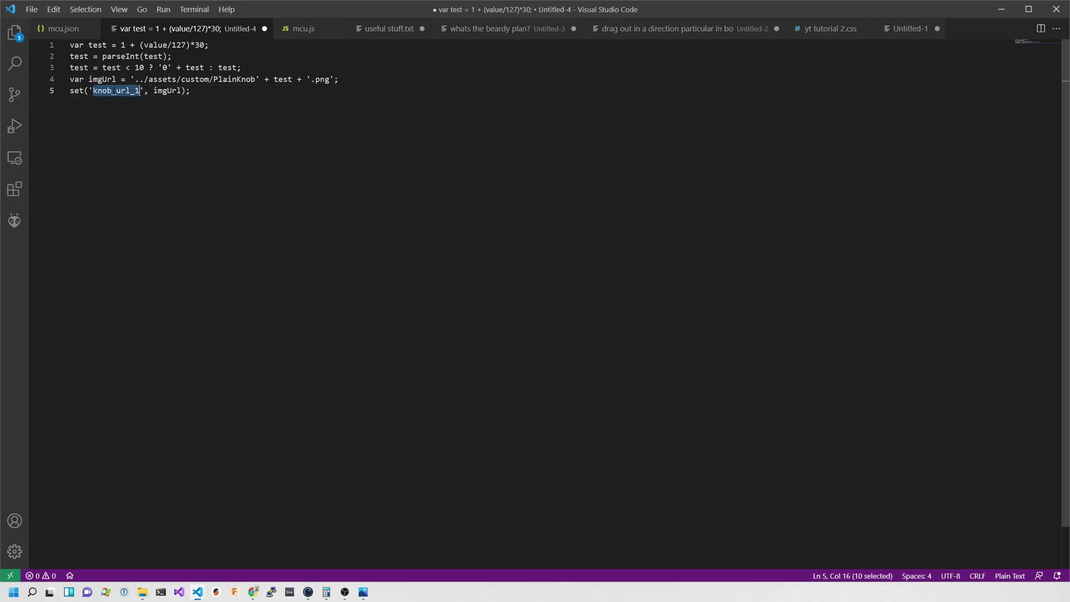
{"action": "left_click", "coordinate": [201, 91]}
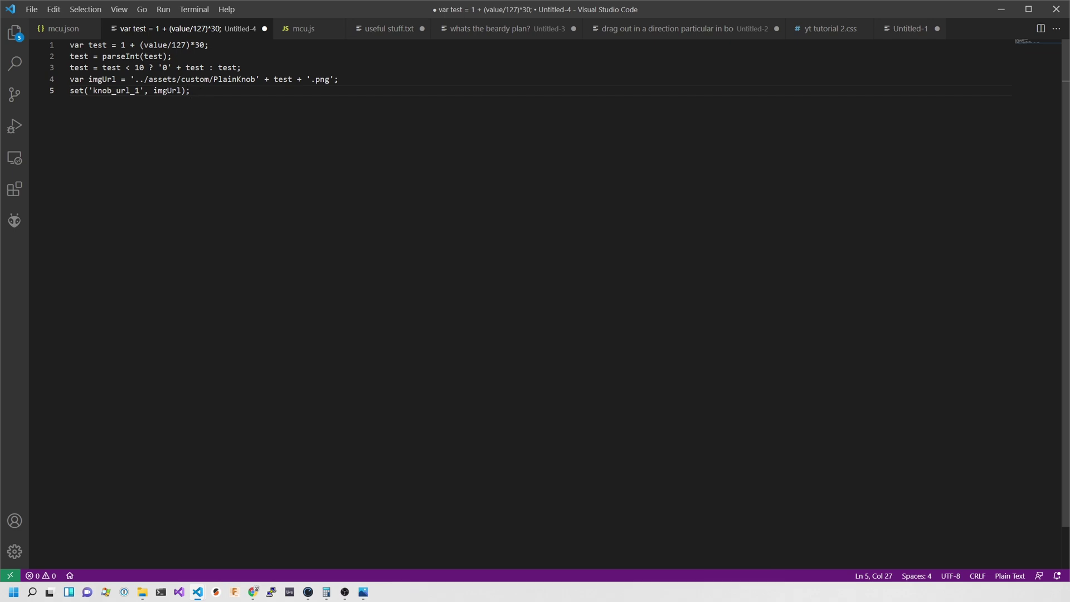
{"action": "double_click", "coordinate": [168, 90]}
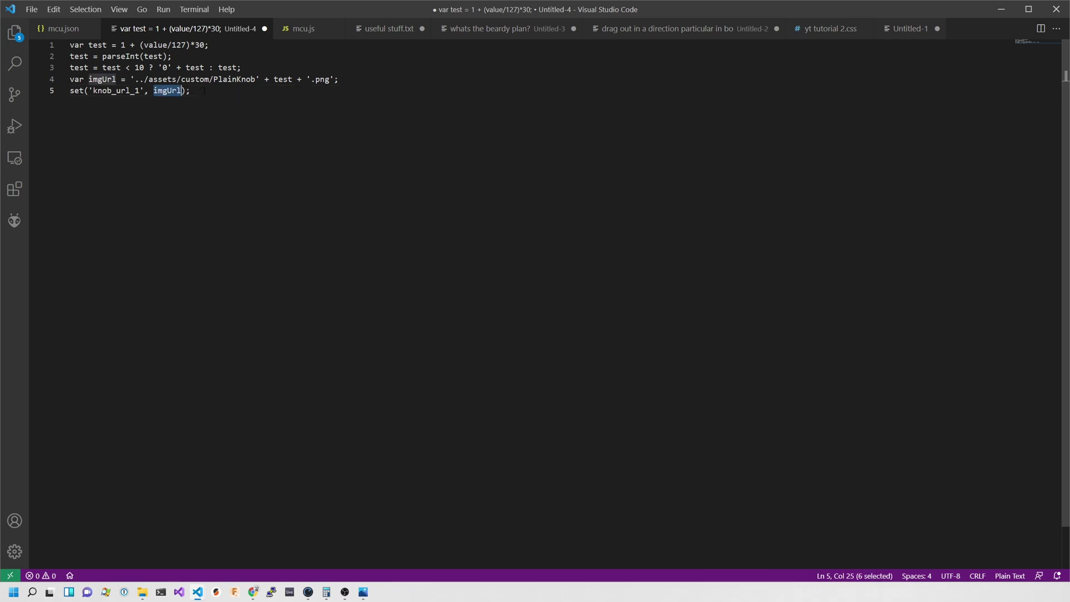
Switch to Open Stage Control and turn the first knob to demonstrate the image swapping
{"action": "key", "text": "alt+Tab"}
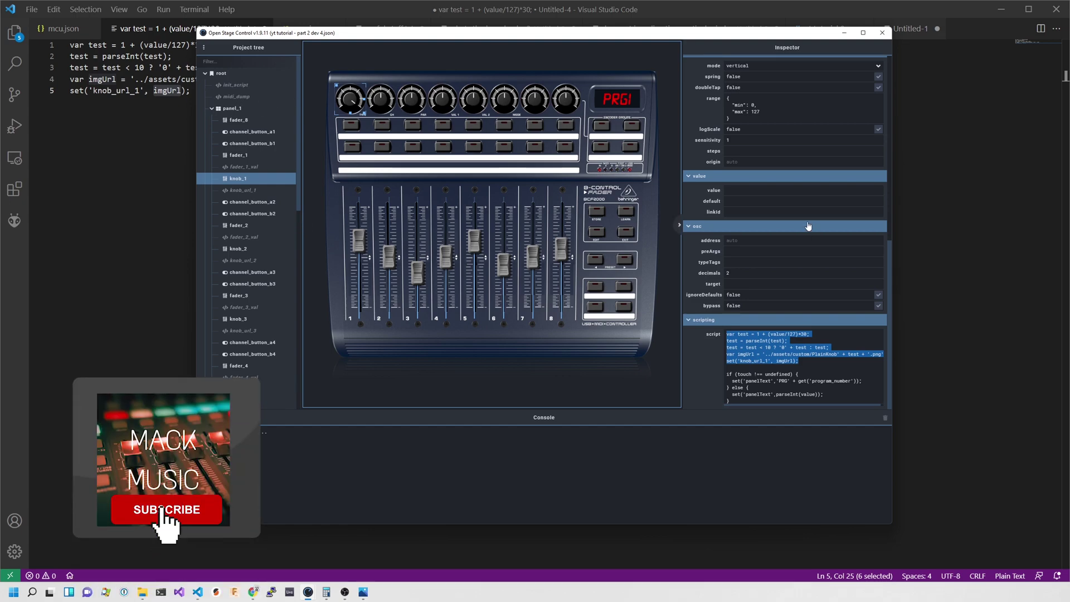
{"action": "left_click", "coordinate": [357, 151]}
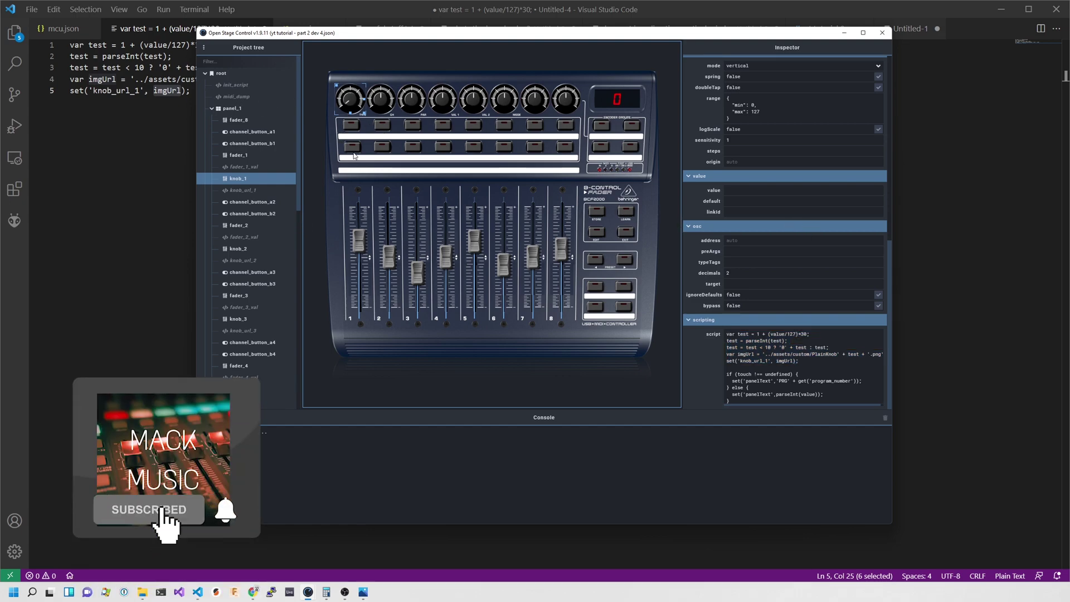
{"action": "left_click_drag", "start_coordinate": [356, 124], "coordinate": [356, 134]}
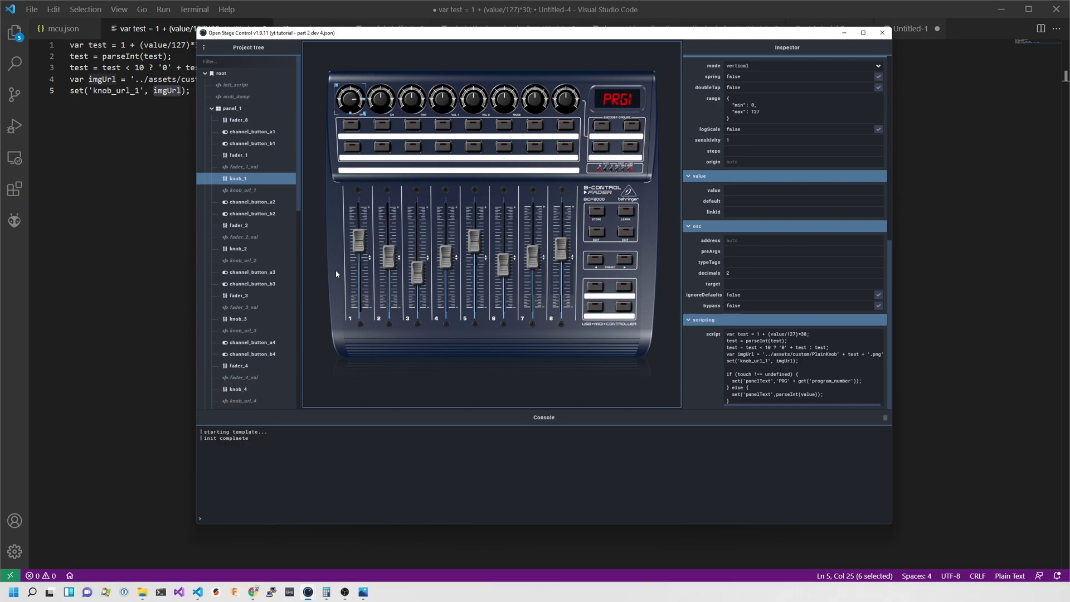
Inspect the value of the knob_url_1 variable, and select knob_1 to check the background-image rule in its CSS
{"action": "left_click", "coordinate": [242, 189]}
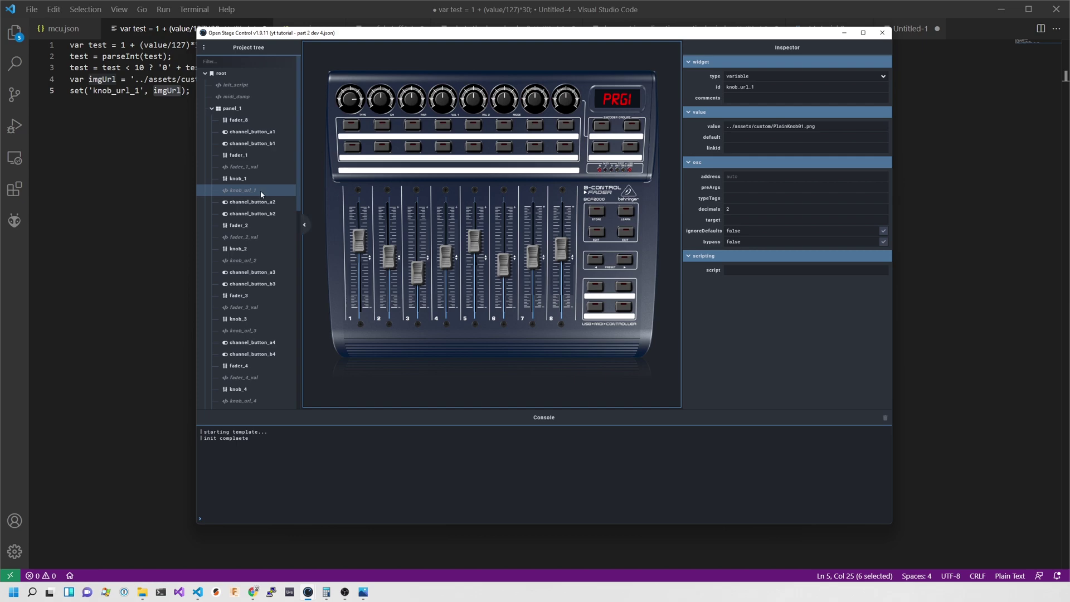
{"action": "left_click", "coordinate": [351, 103]}
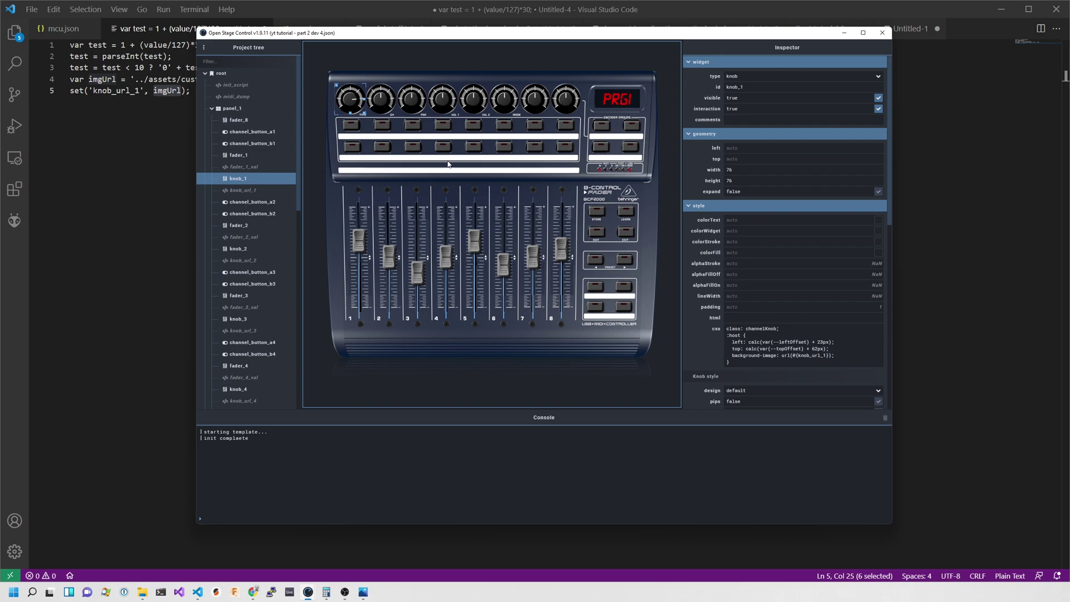
{"action": "mouse_move", "coordinate": [363, 99]}
{"action": "left_mouse_down"}
{"action": "mouse_move", "coordinate": [356, 127]}
{"action": "mouse_move", "coordinate": [350, 113]}
{"action": "mouse_move", "coordinate": [357, 128]}
{"action": "mouse_move", "coordinate": [351, 98]}
{"action": "mouse_move", "coordinate": [352, 133]}
{"action": "mouse_move", "coordinate": [357, 92]}
{"action": "left_mouse_up"}
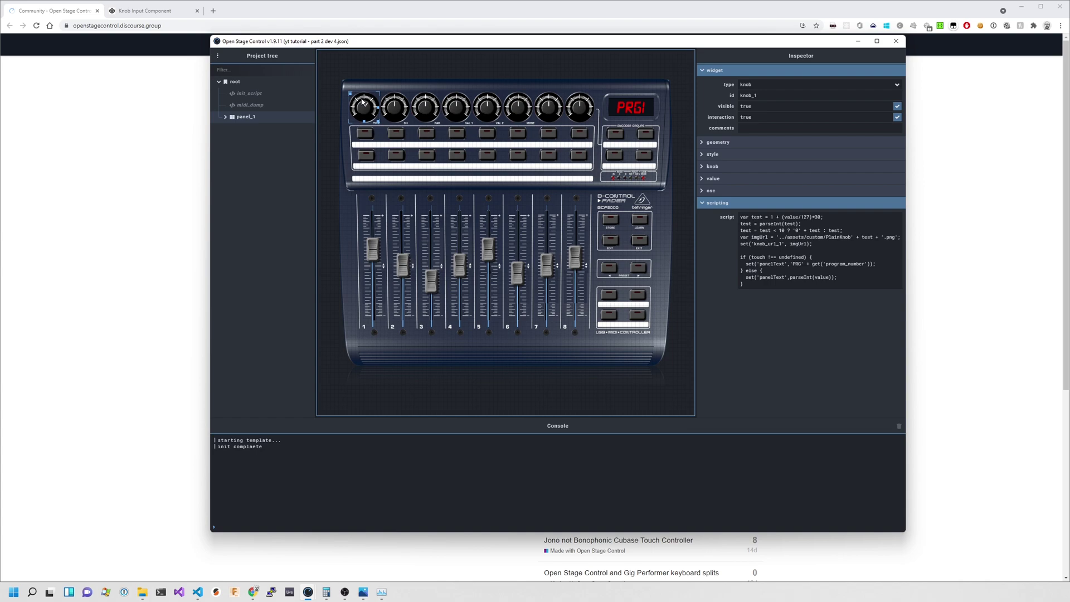
Switch to the Open Stage Control forum in Chrome and search it for "codepen knob"
{"action": "left_click", "coordinate": [144, 89]}
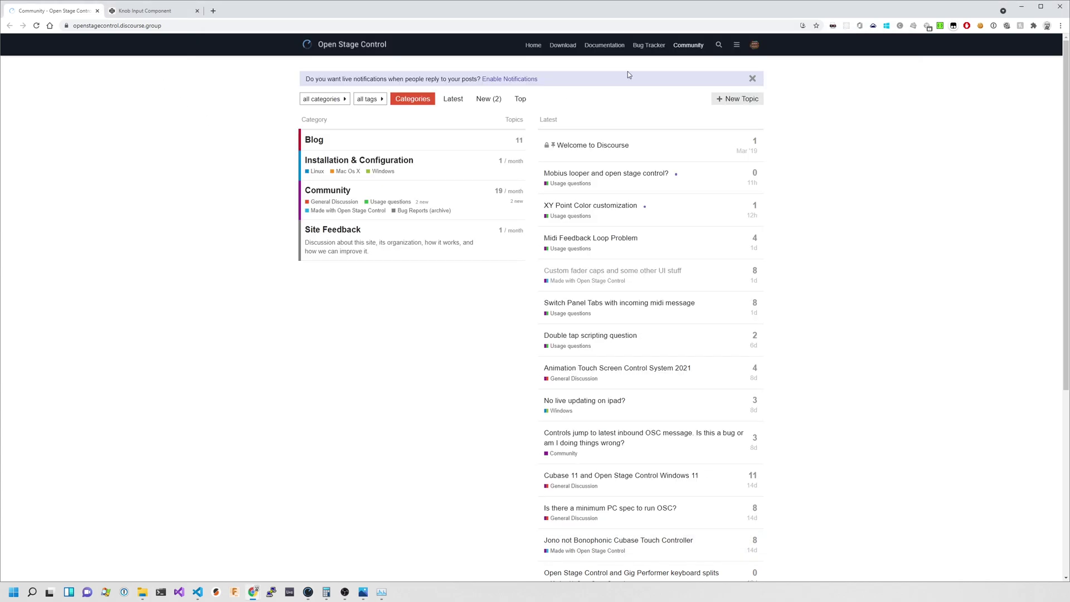
{"action": "left_click", "coordinate": [718, 44]}
{"action": "left_click", "coordinate": [646, 67]}
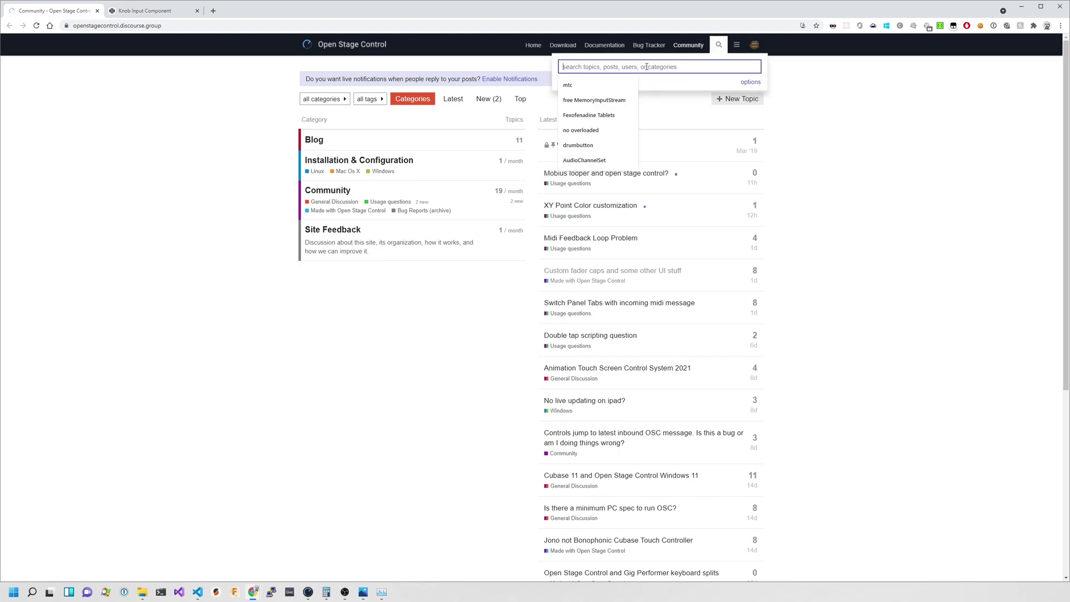
{"action": "type", "text": "codepen kob"}
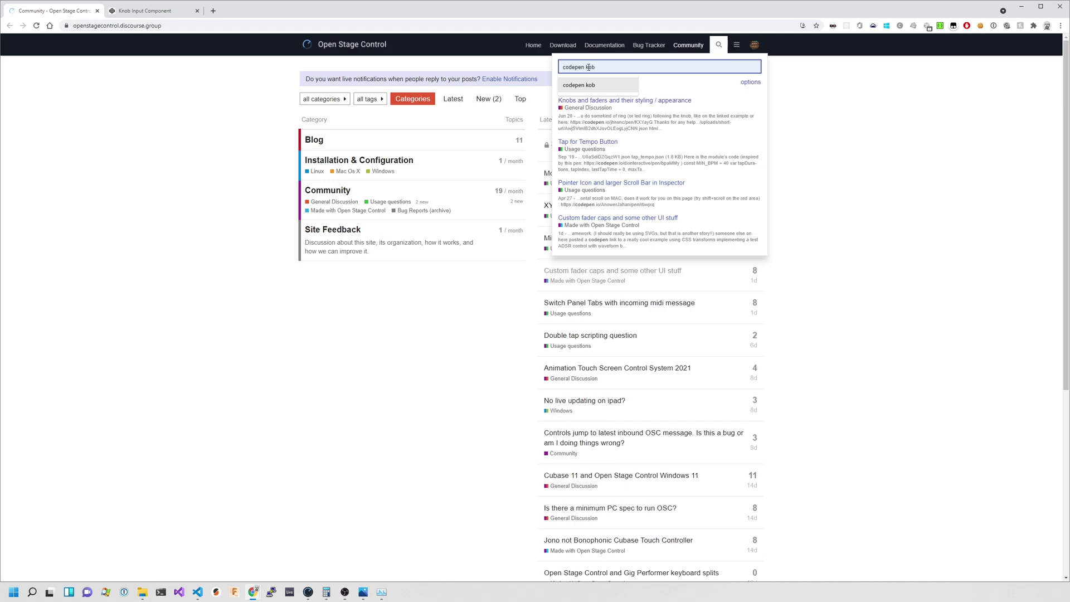
{"action": "left_click", "coordinate": [596, 87]}
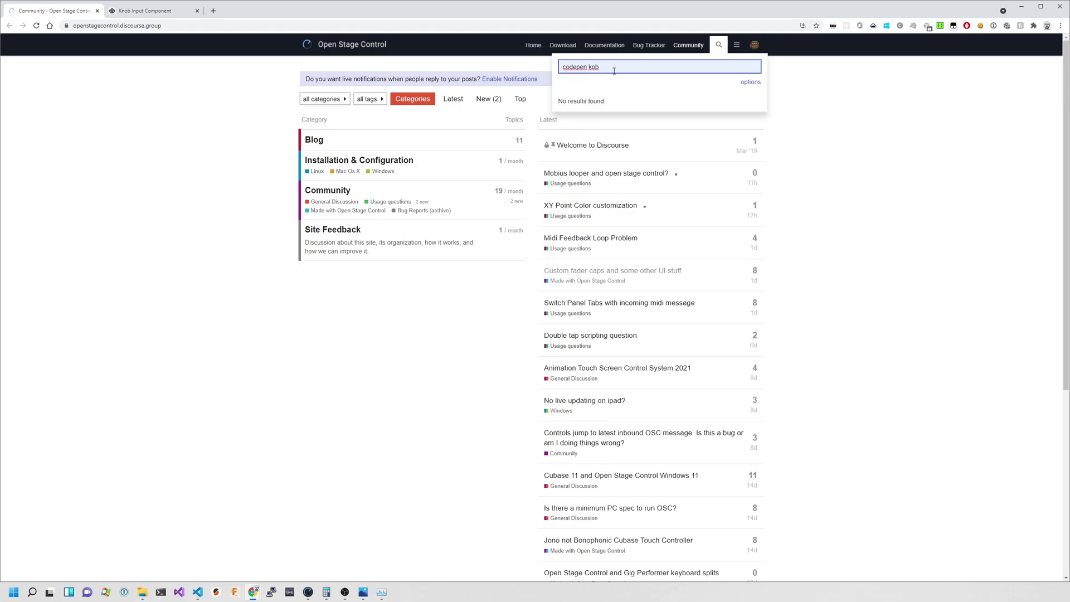
{"action": "key", "text": "BackSpace"}
{"action": "key", "text": "BackSpace"}
{"action": "type", "text": "nob"}
{"action": "key", "text": "Return"}
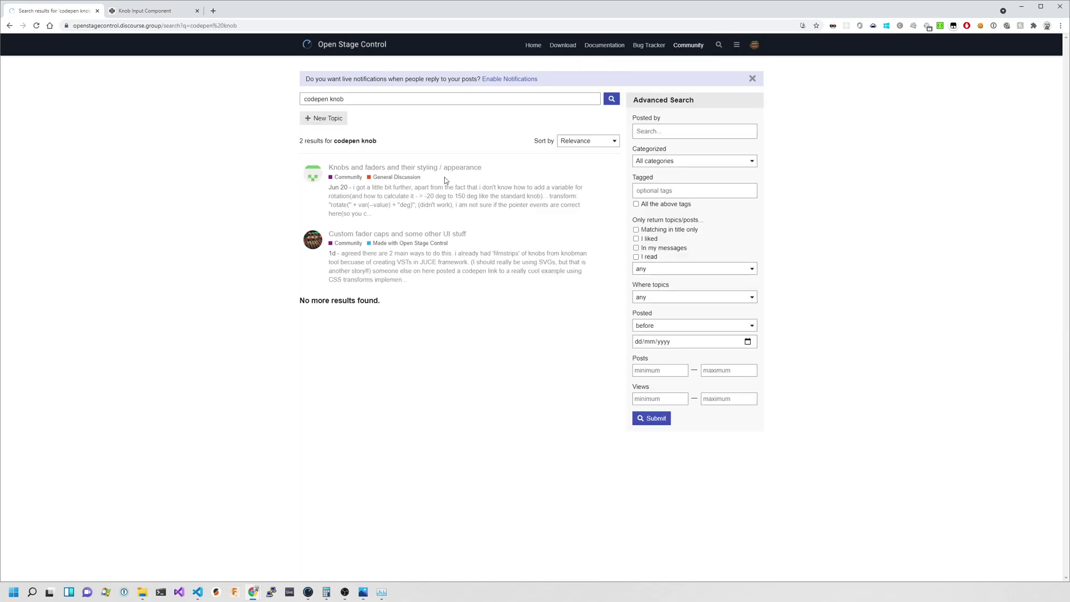
Open the topic "Knobs and faders and their styling / appearance" and follow its CodePen link to the Knob Input Component pen
{"action": "left_click", "coordinate": [448, 168]}
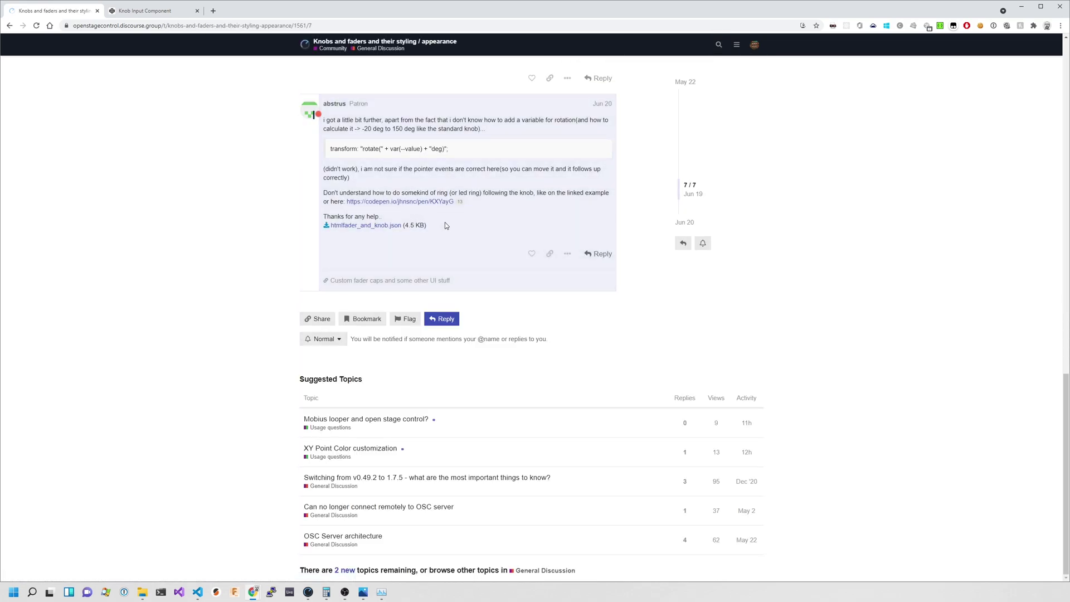
{"action": "left_click", "coordinate": [397, 201]}
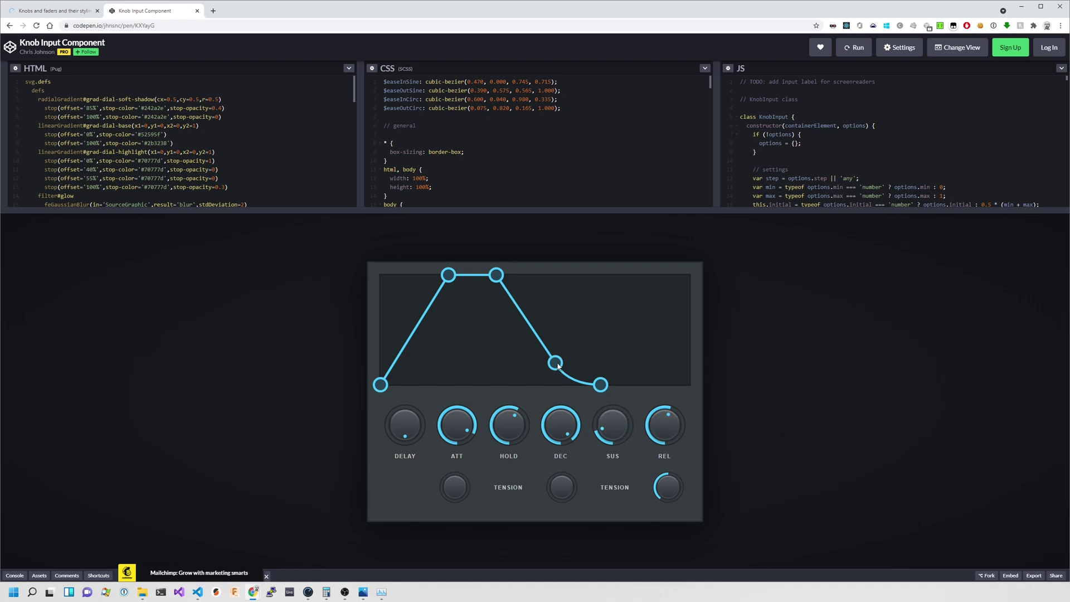
Try out the ATT, HOLD, DEC and SUS knobs in the pen's envelope preview
{"action": "left_click_drag", "start_coordinate": [489, 427], "coordinate": [465, 440]}
{"action": "left_click_drag", "start_coordinate": [501, 387], "coordinate": [490, 462]}
{"action": "left_click", "coordinate": [489, 459]}
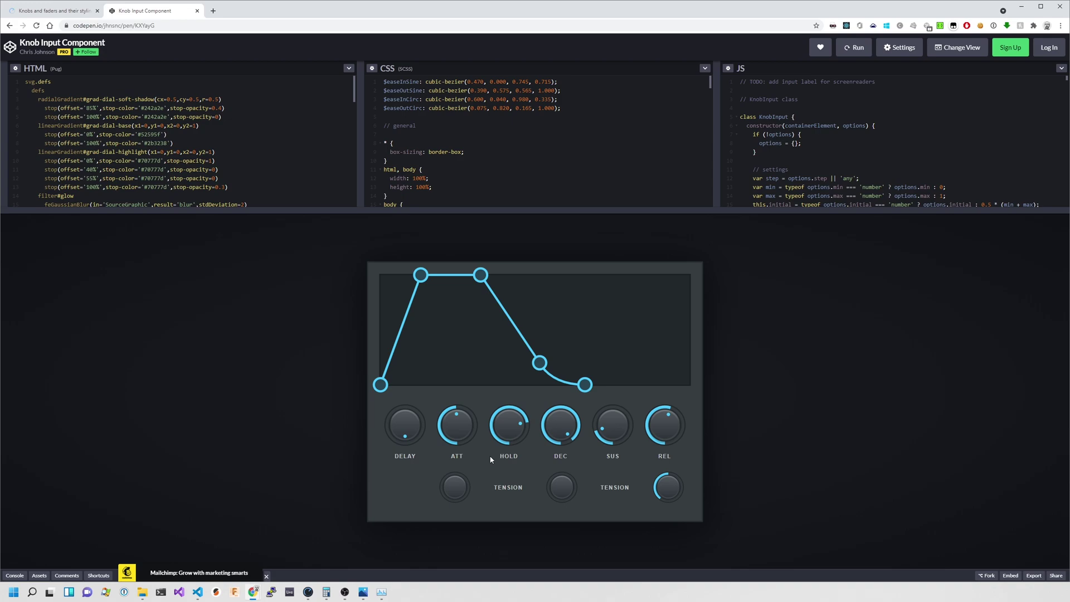
{"action": "left_click_drag", "start_coordinate": [560, 428], "coordinate": [559, 432]}
{"action": "left_click_drag", "start_coordinate": [593, 438], "coordinate": [607, 394]}
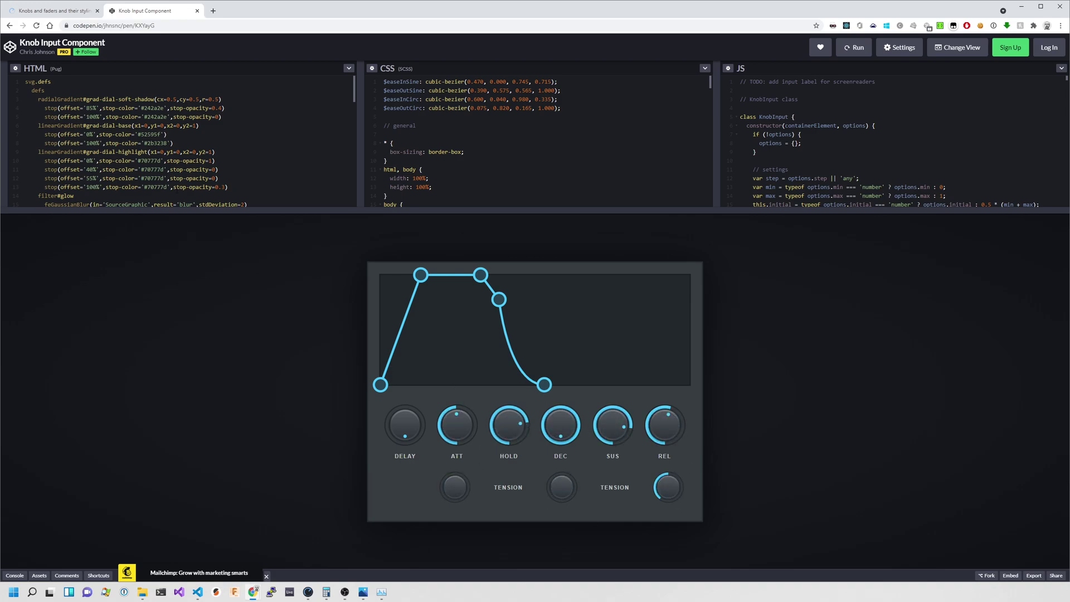
Look through the pen's HTML code, make the code area slightly taller, and turn the HOLD knob up
{"action": "scroll", "coordinate": [255, 166], "scroll_direction": "down", "scroll_amount": 10}
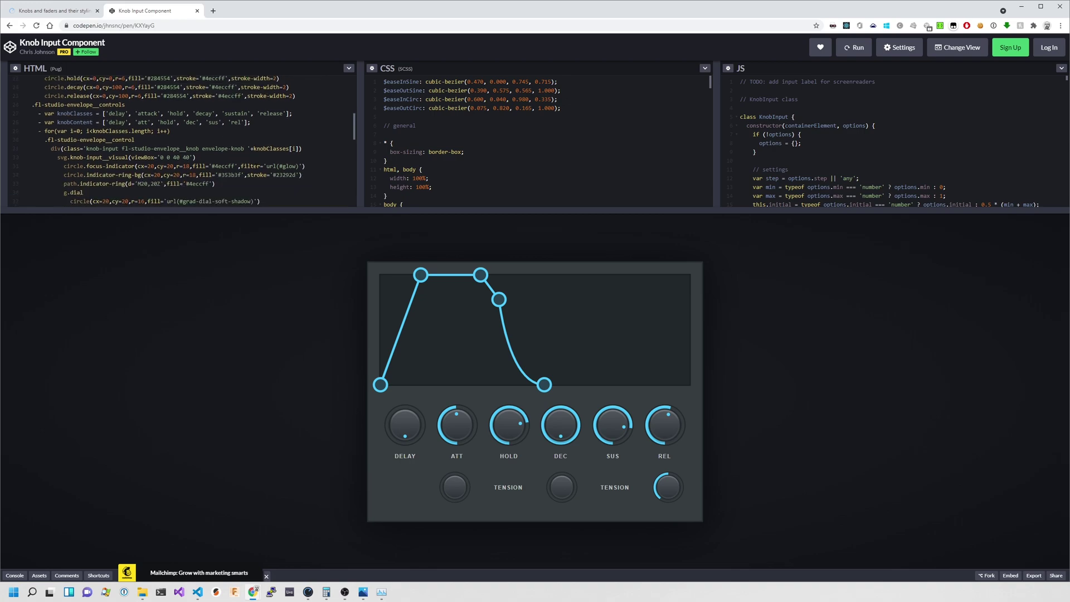
{"action": "scroll", "coordinate": [256, 166], "scroll_direction": "up", "scroll_amount": 10}
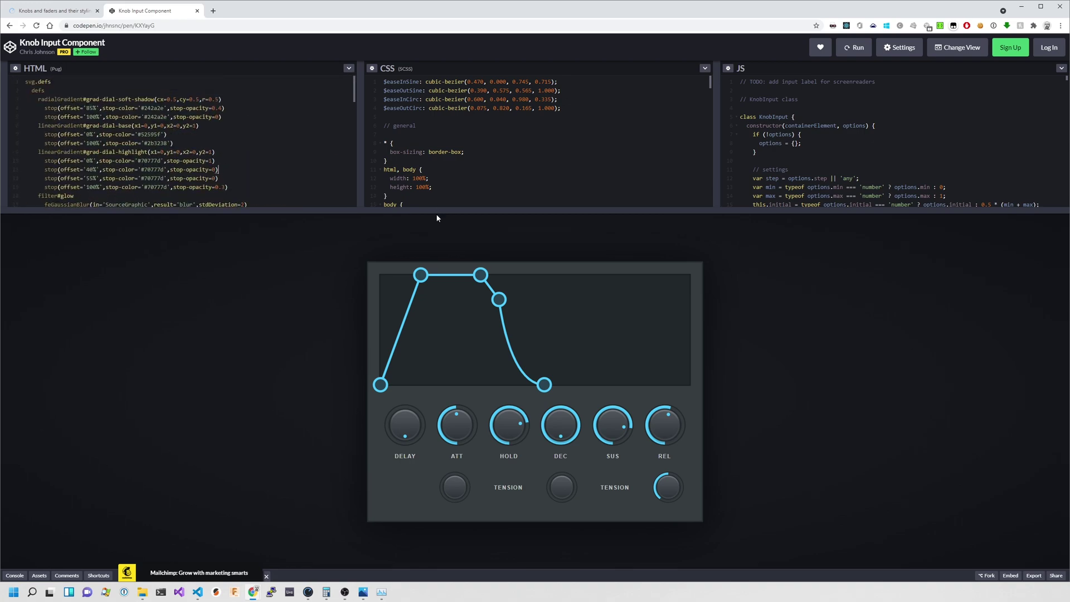
{"action": "mouse_move", "coordinate": [437, 216]}
{"action": "left_mouse_down"}
{"action": "mouse_move", "coordinate": [434, 236]}
{"action": "mouse_move", "coordinate": [432, 225]}
{"action": "left_mouse_up"}
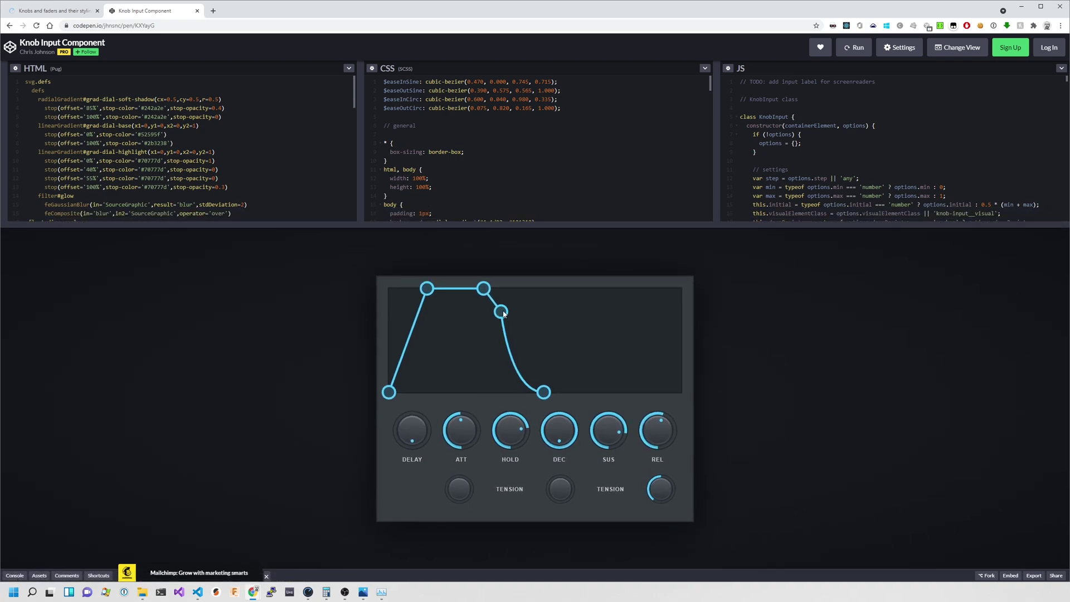
{"action": "left_click_drag", "start_coordinate": [518, 440], "coordinate": [514, 410]}
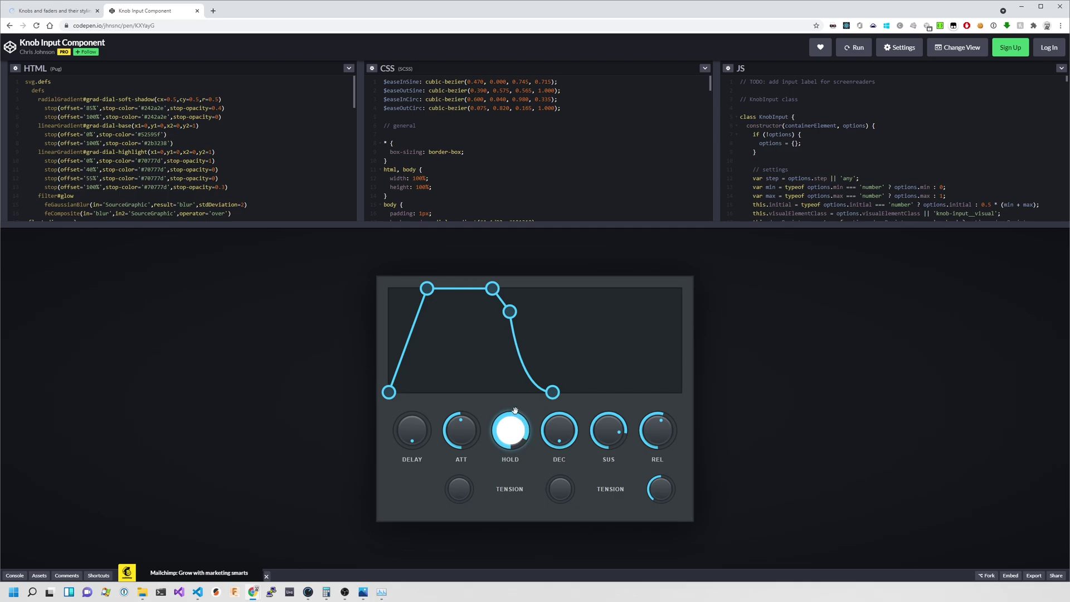
Switch back to Open Stage Control and select the fourth knob to show its script
{"action": "key", "text": "alt+Tab"}
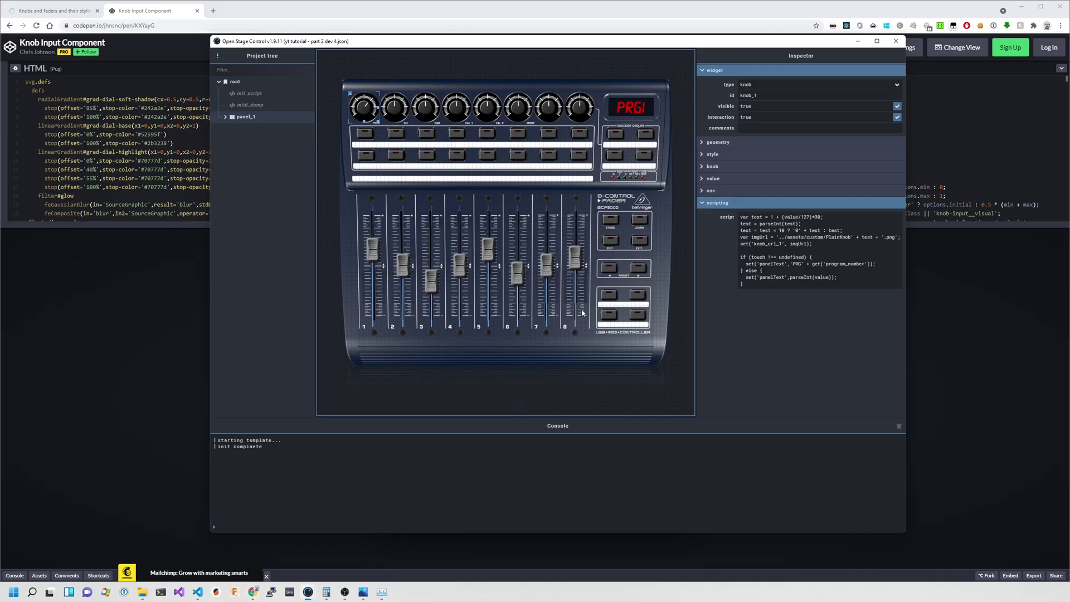
{"action": "left_click", "coordinate": [481, 191]}
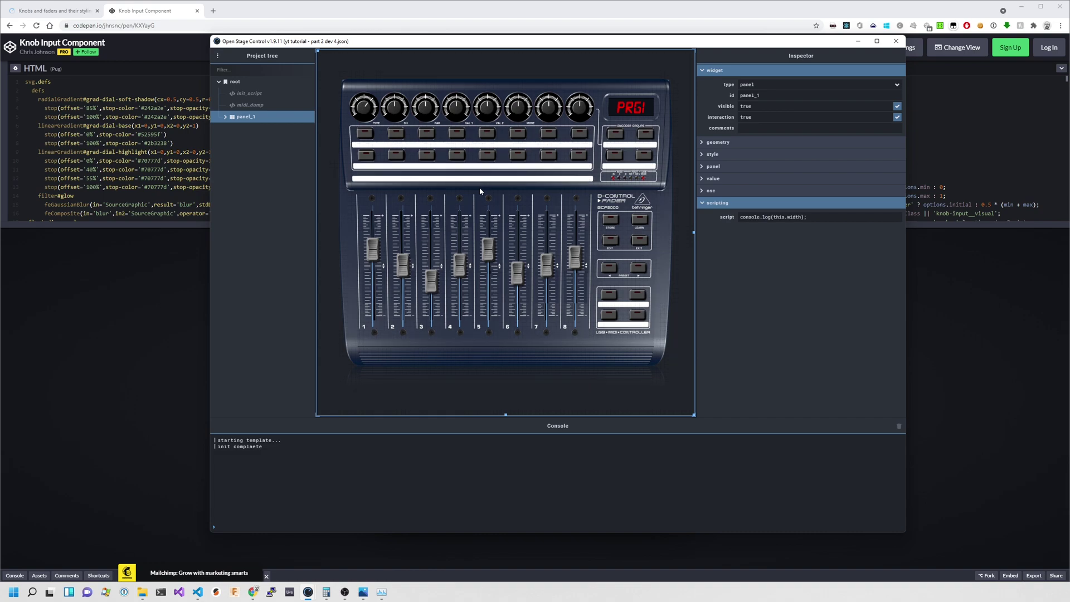
{"action": "left_click", "coordinate": [456, 118]}
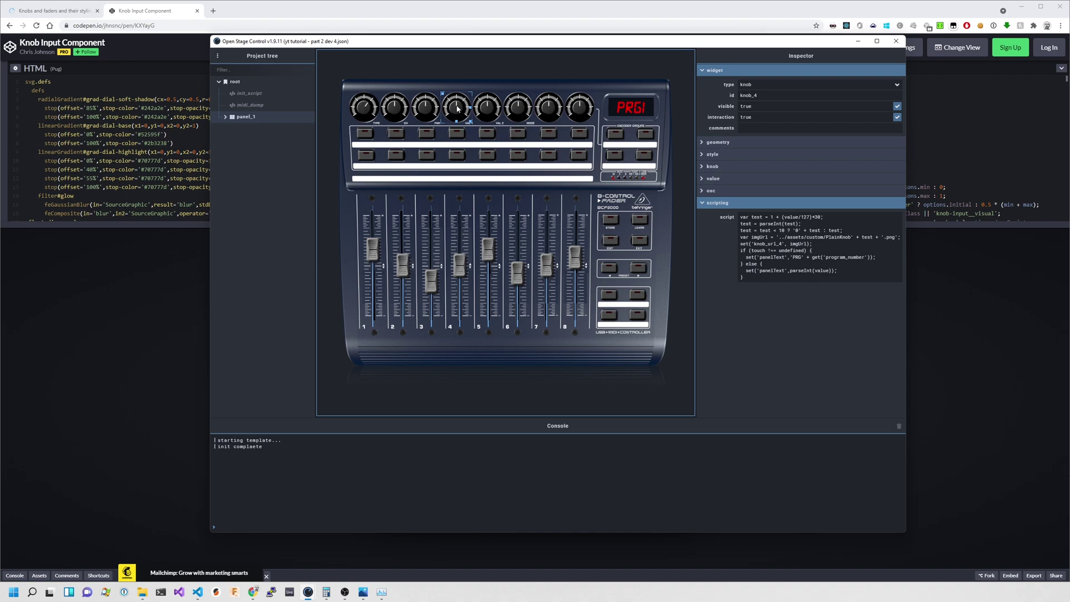
Launch the installed JKnobMan application
{"action": "key", "text": "super"}
{"action": "type", "text": "knobman"}
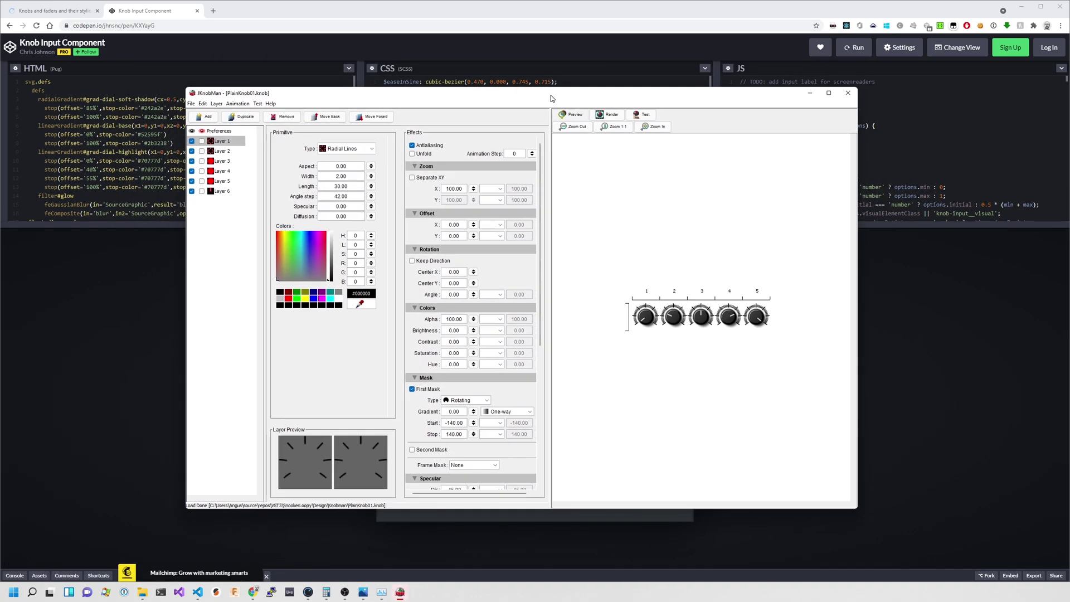
Search the web for "knobman download" in a new browser tab, open the g200kg KnobMan page and look through its download packages
{"action": "left_click", "coordinate": [213, 11]}
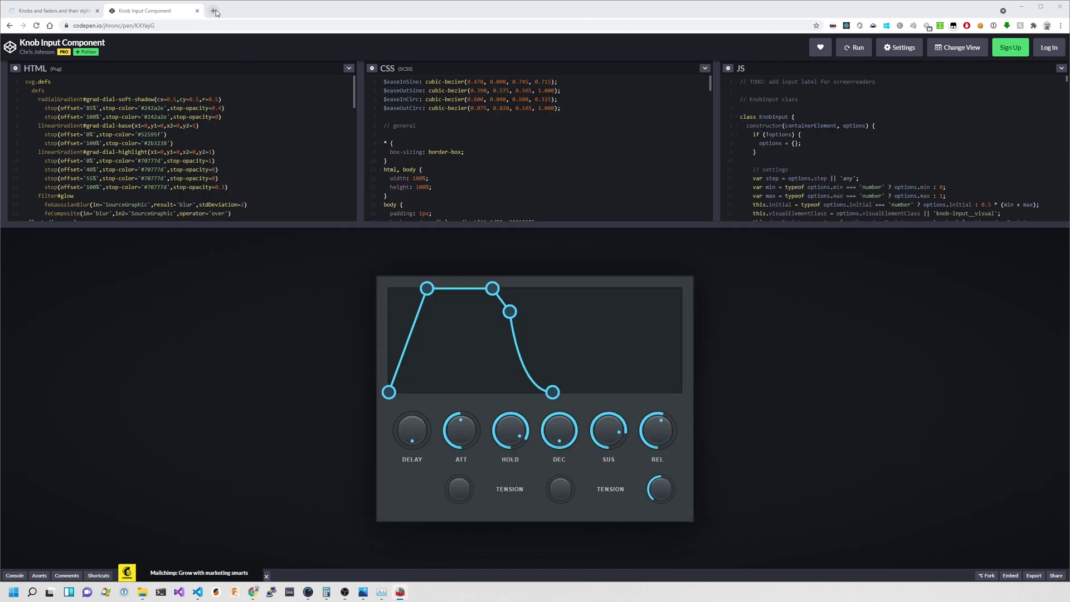
{"action": "type", "text": "knobman"}
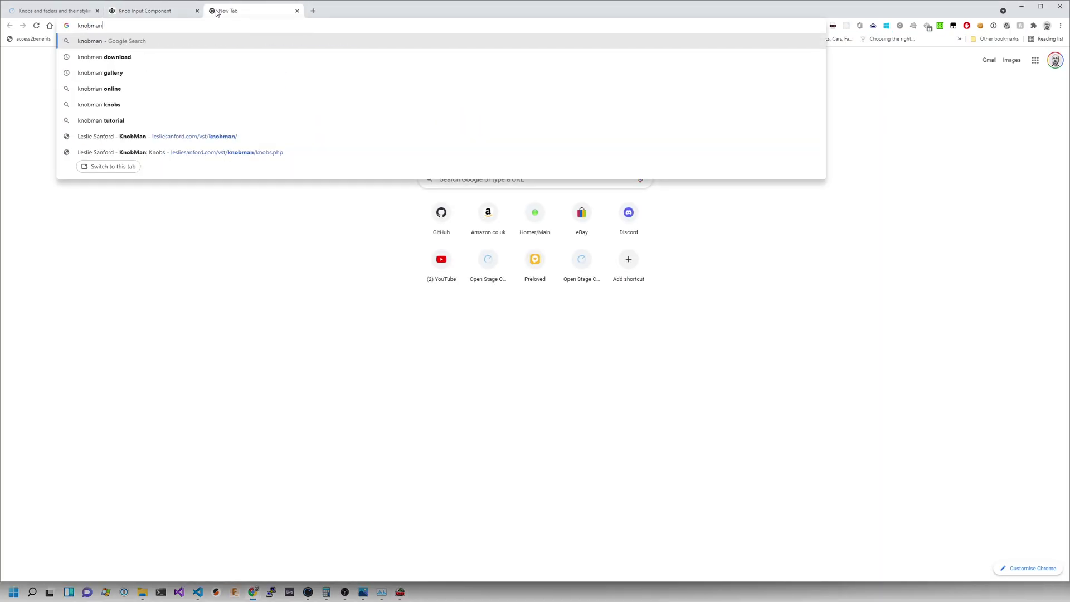
{"action": "key", "text": "Down"}
{"action": "key", "text": "Return"}
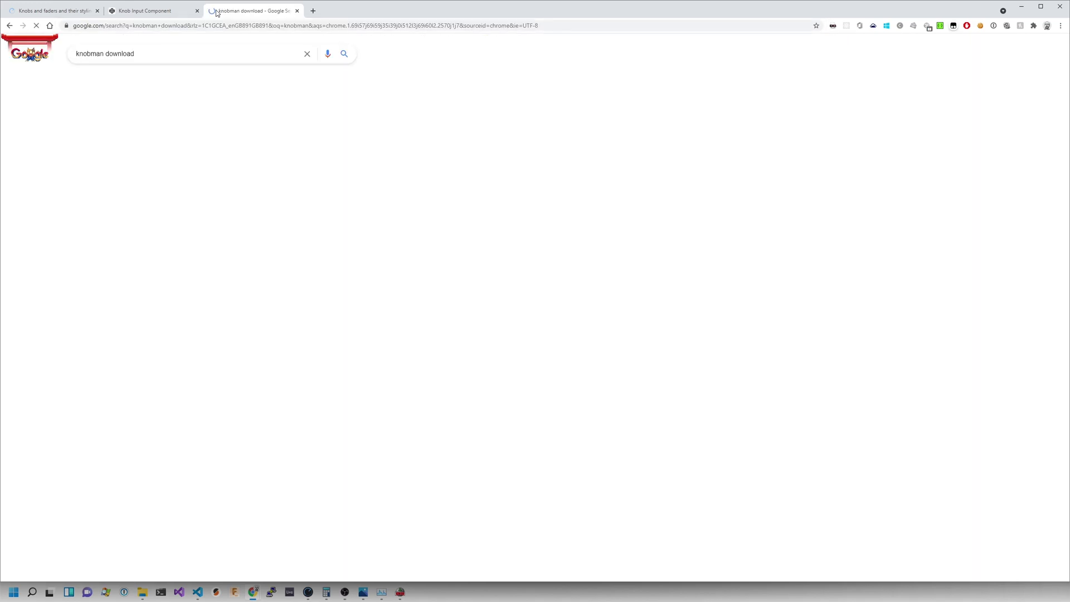
{"action": "left_click", "coordinate": [213, 124]}
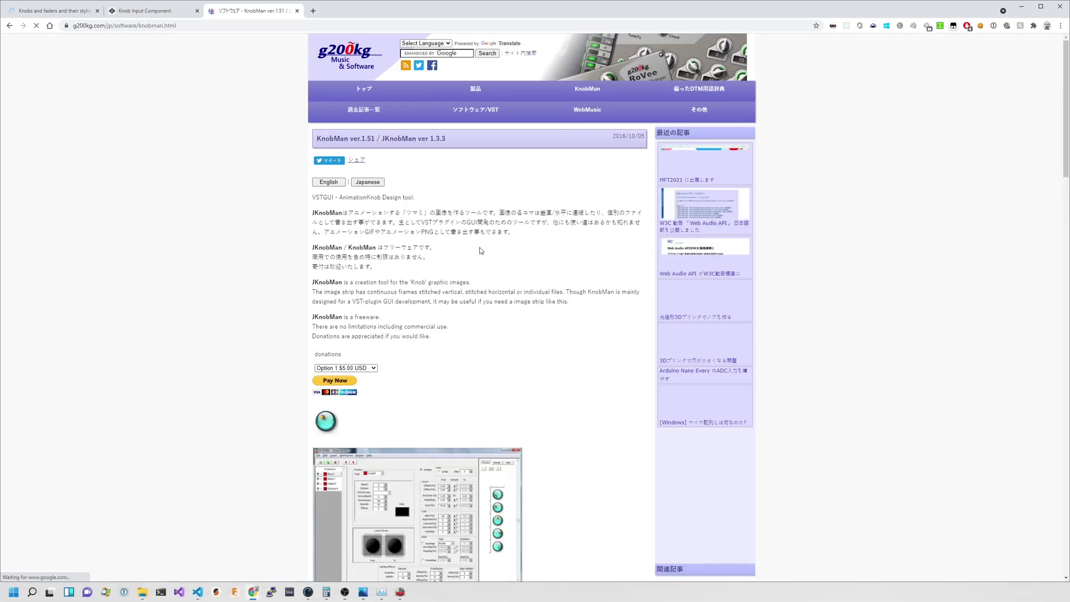
{"action": "scroll", "coordinate": [481, 251], "scroll_direction": "down", "scroll_amount": 9}
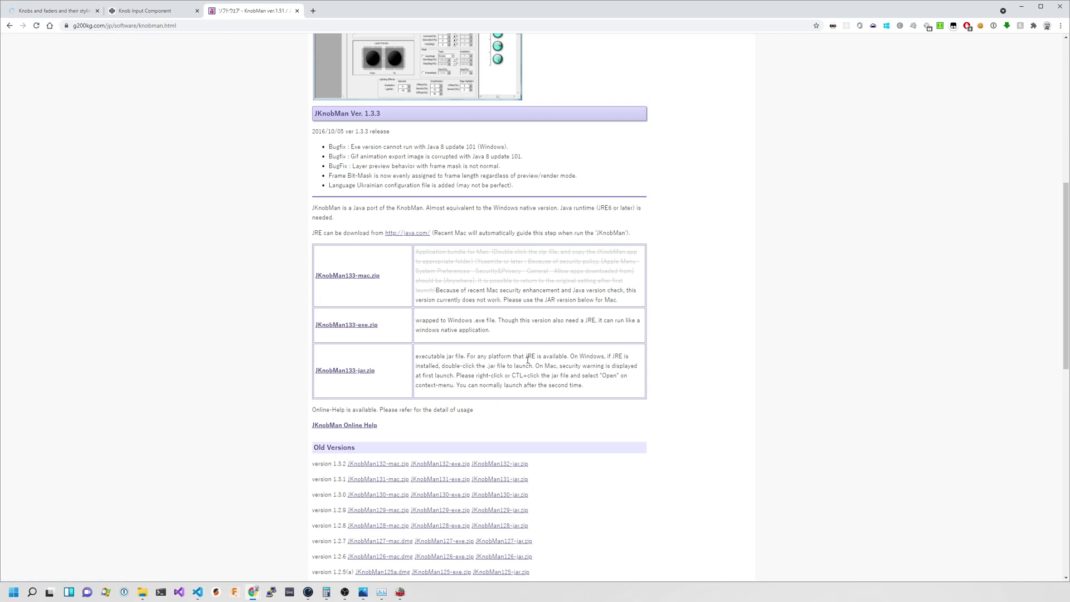
{"action": "scroll", "coordinate": [528, 360], "scroll_direction": "up", "scroll_amount": 3}
Switch to JKnobMan and examine the primitive and effect settings of PlainKnob01's layers, from Layer 2 through Layer 6
{"action": "key", "text": "alt+Tab"}
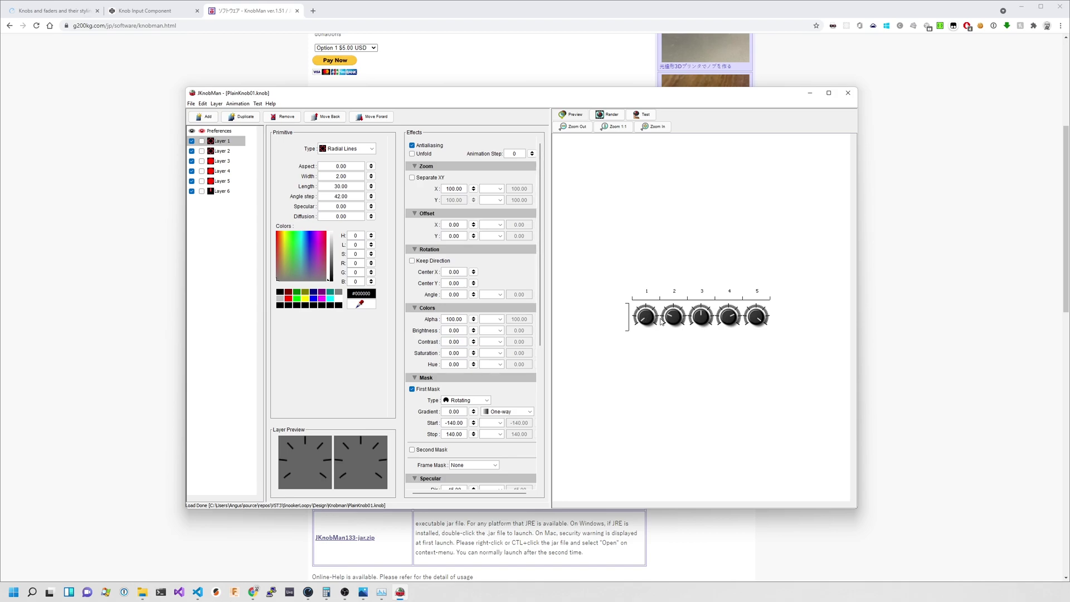
{"action": "left_click", "coordinate": [221, 150]}
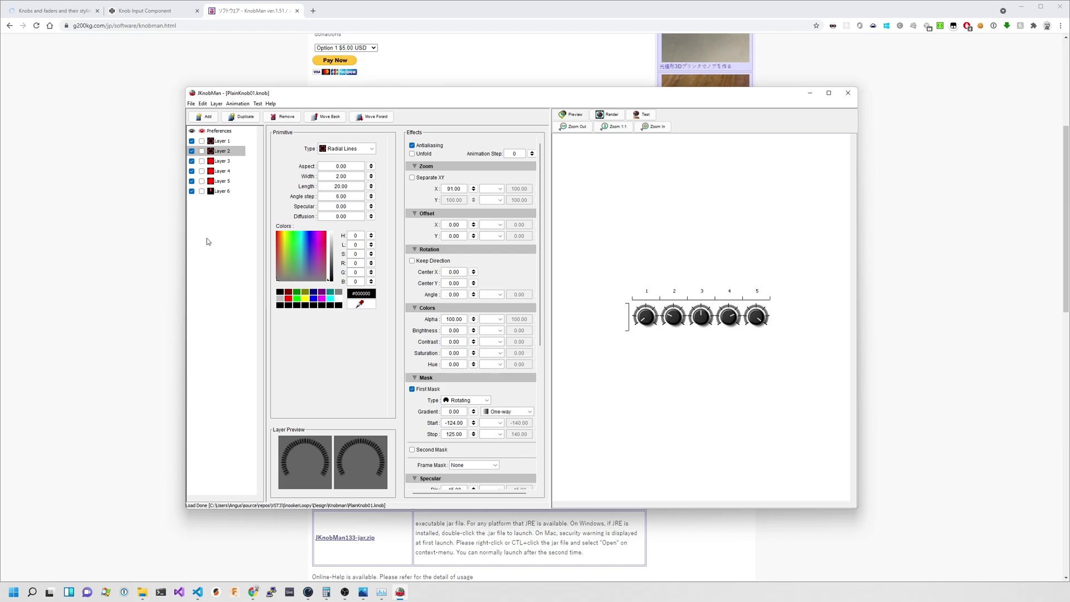
{"action": "left_click", "coordinate": [222, 162]}
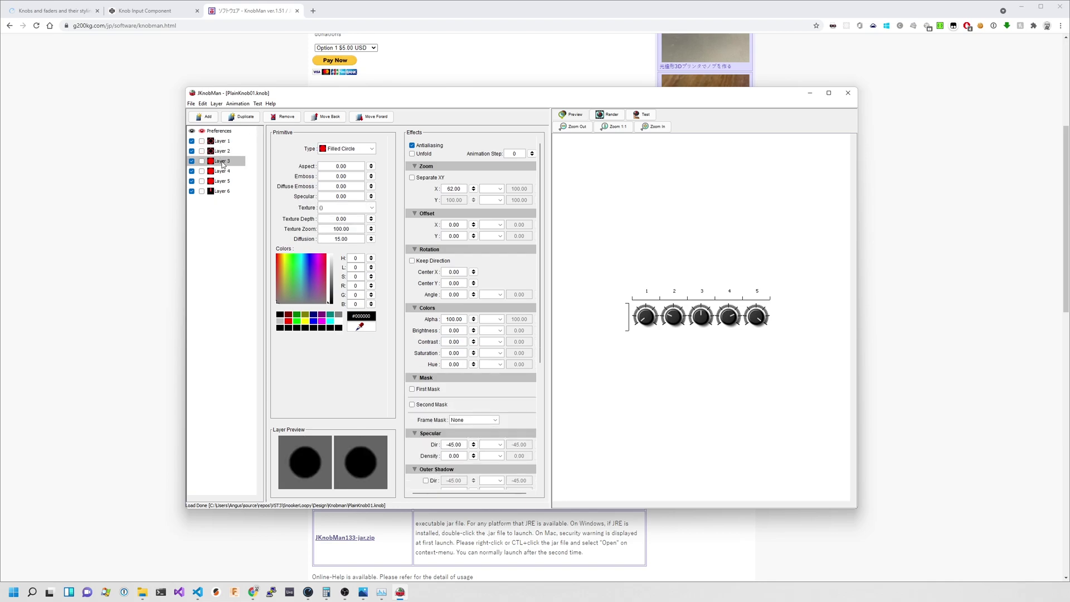
{"action": "left_click", "coordinate": [223, 171]}
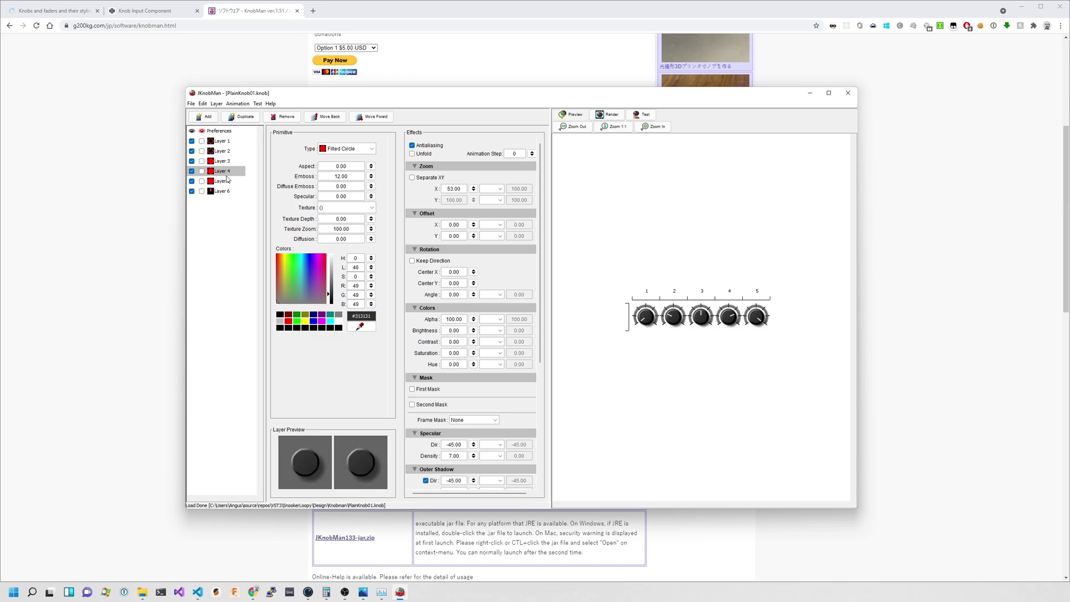
{"action": "left_click", "coordinate": [227, 180], "text": "shift"}
{"action": "left_click", "coordinate": [227, 181]}
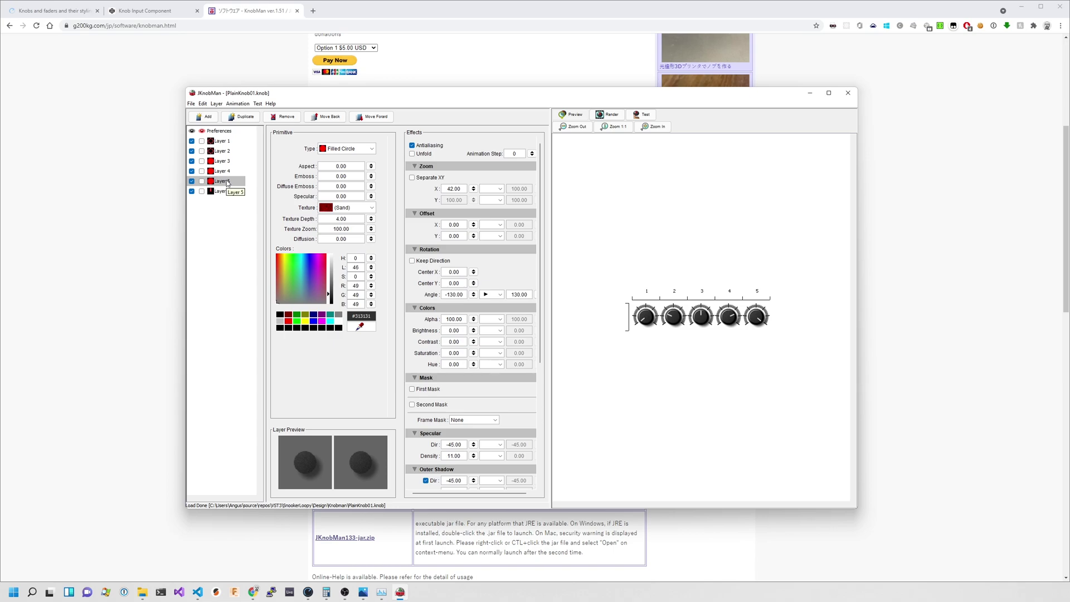
{"action": "left_click", "coordinate": [226, 191]}
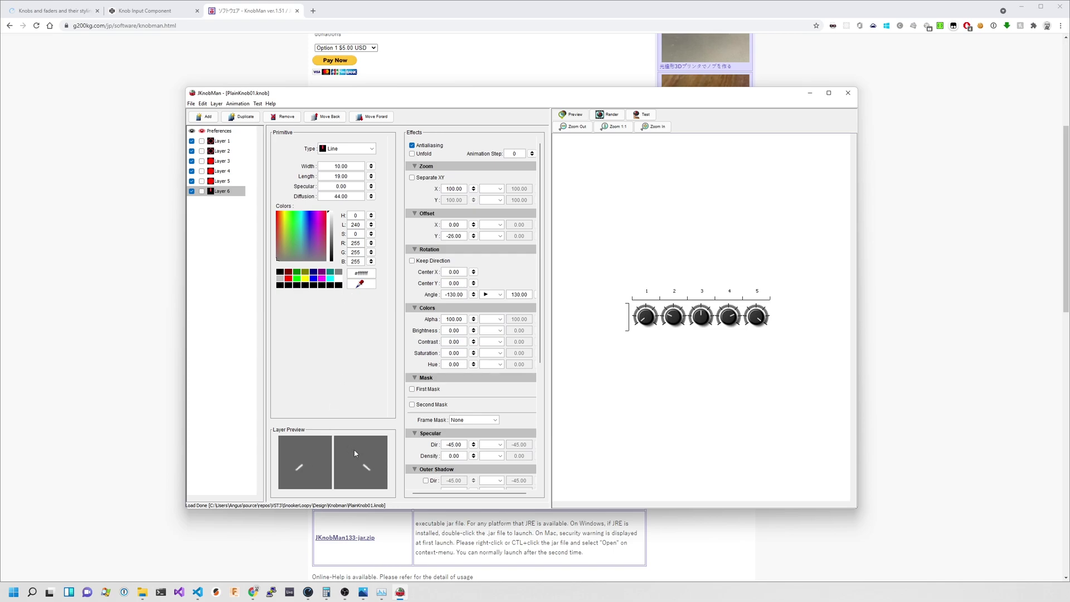
Set the knob's export type to Individual Files in the preferences and export the images to the custom folder under the suggested file name
{"action": "left_click", "coordinate": [190, 104]}
{"action": "left_click", "coordinate": [219, 131]}
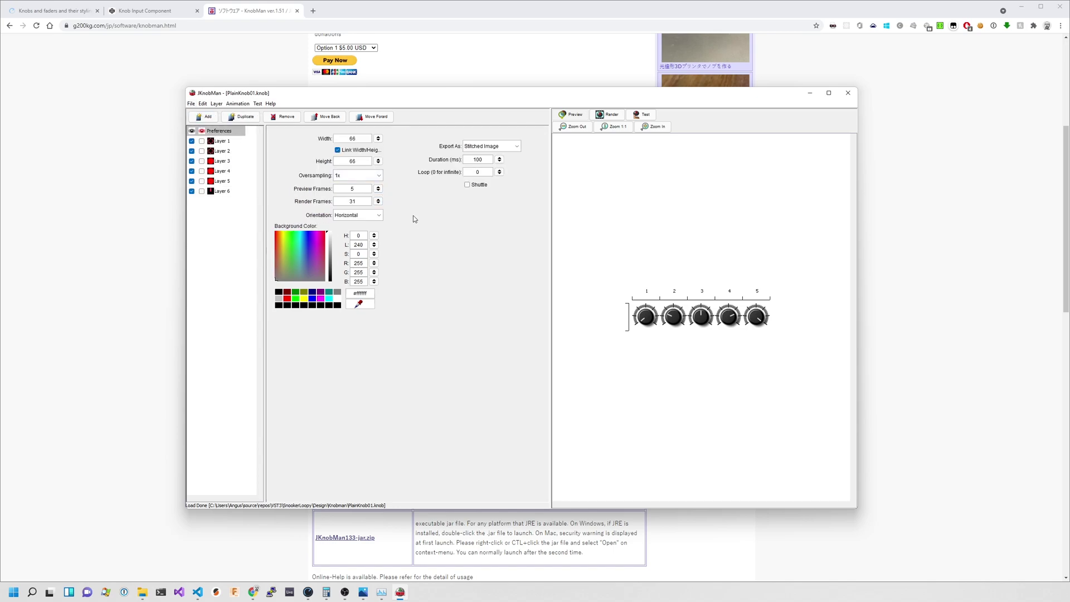
{"action": "left_click", "coordinate": [506, 147]}
{"action": "left_click", "coordinate": [503, 164]}
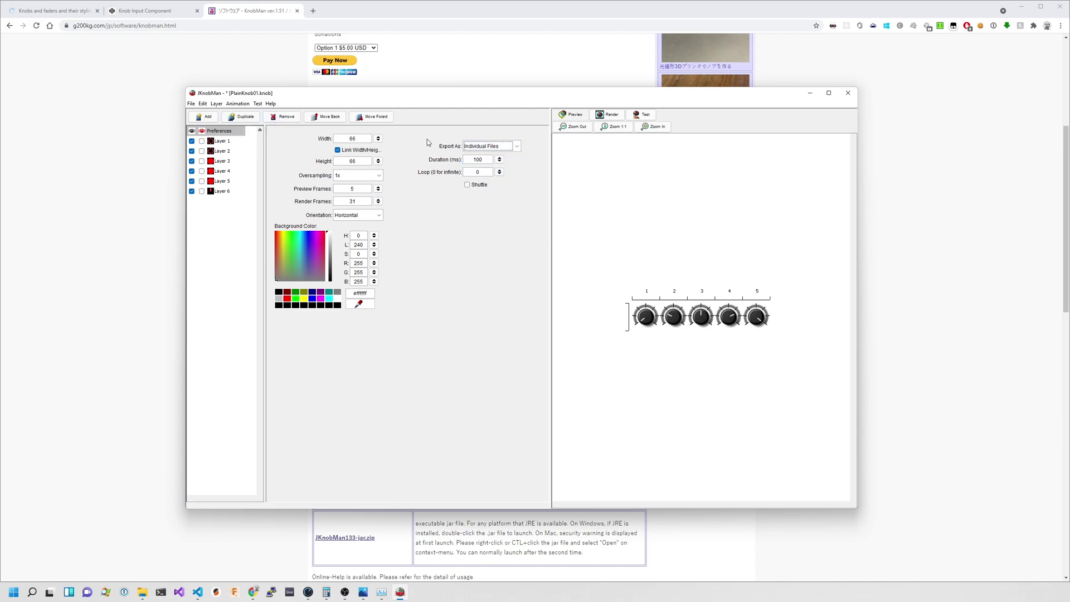
{"action": "left_click", "coordinate": [191, 105]}
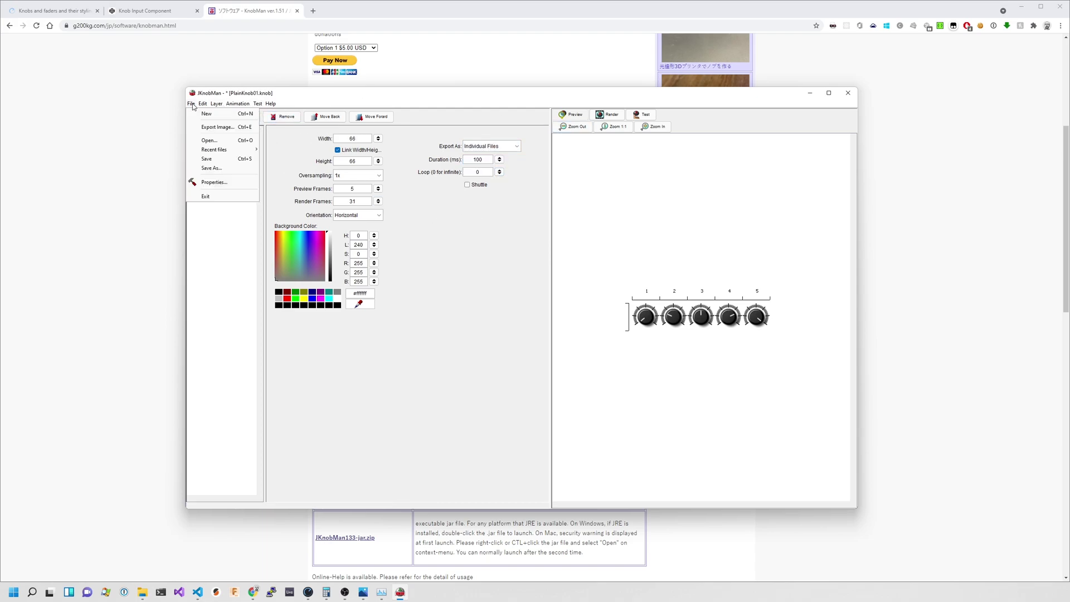
{"action": "left_click", "coordinate": [228, 127]}
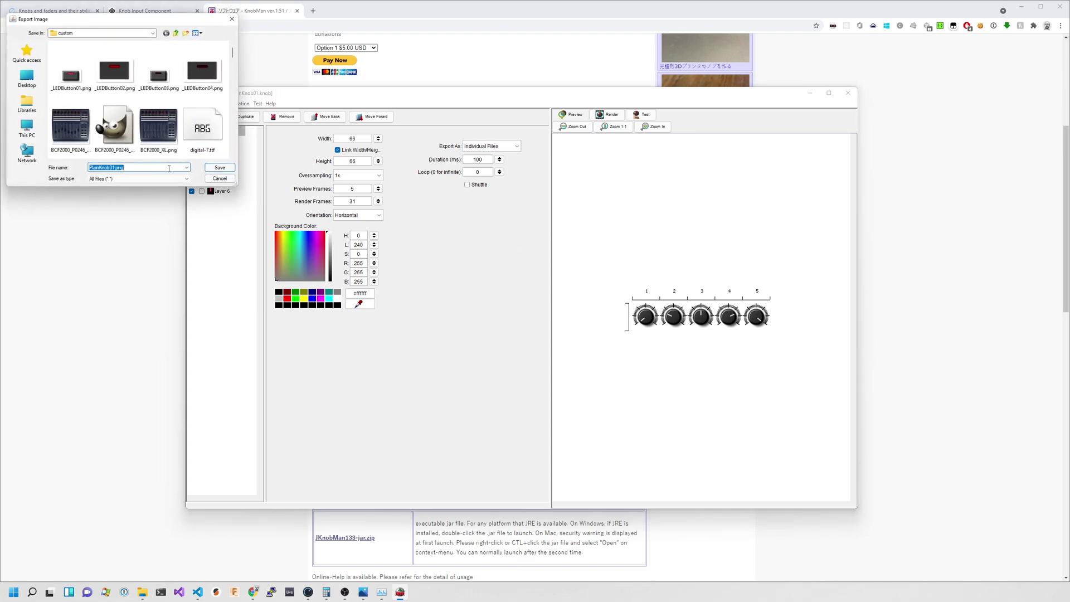
{"action": "left_click", "coordinate": [218, 169]}
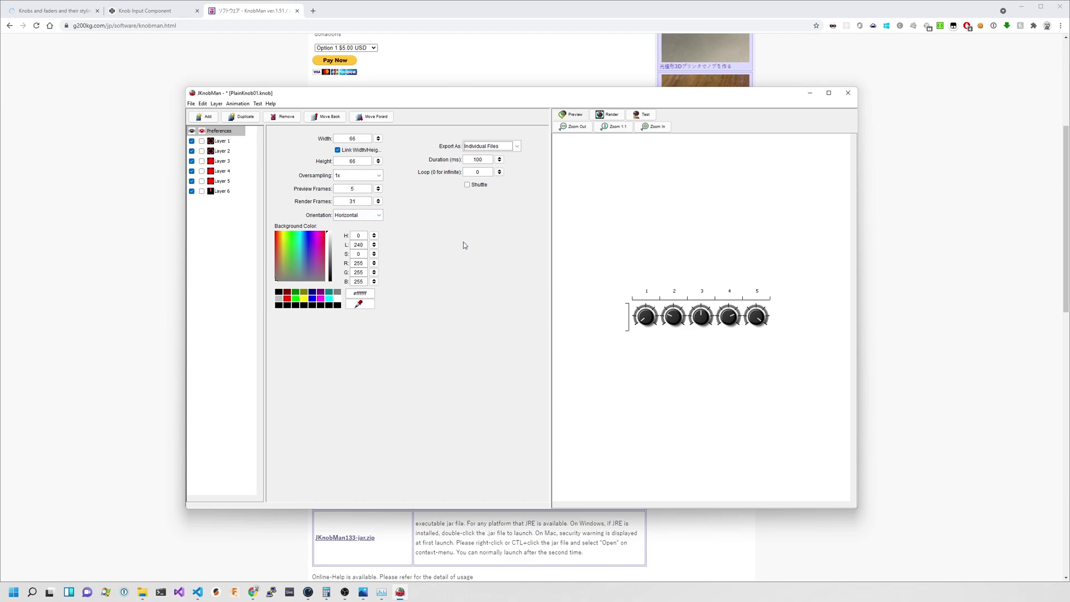
Set the knob's export type to Stitched Image and move the JKnobMan window slightly upward
{"action": "left_click", "coordinate": [503, 146]}
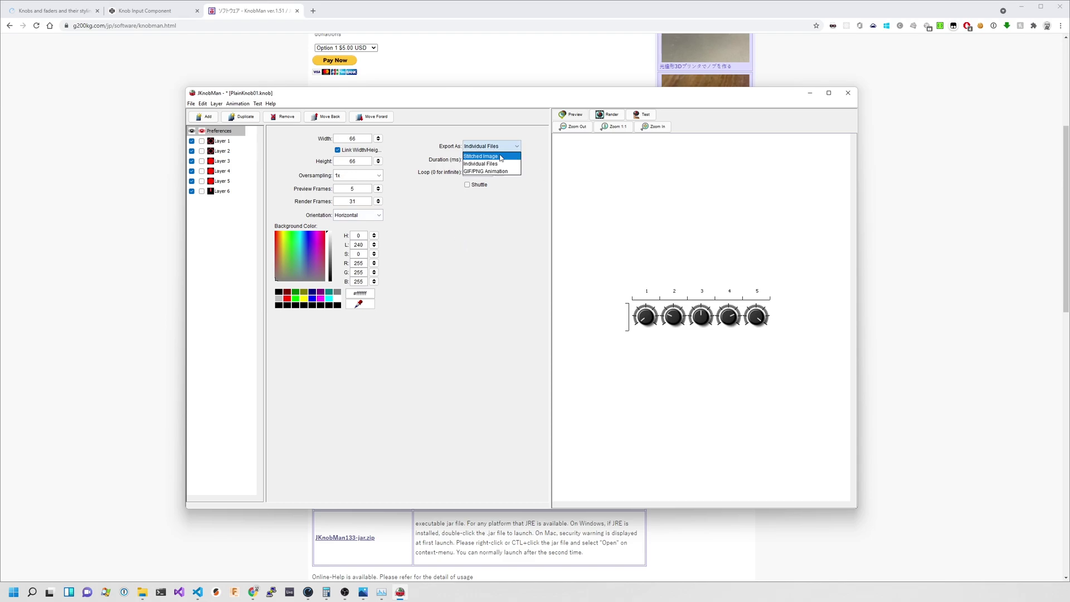
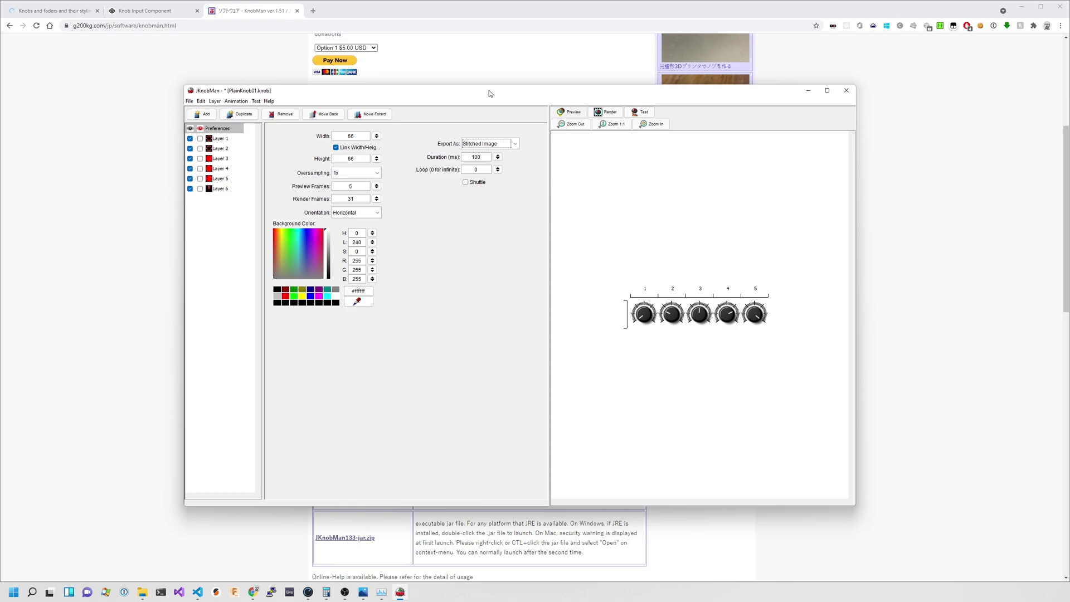
{"action": "left_click_drag", "start_coordinate": [489, 93], "coordinate": [488, 82]}
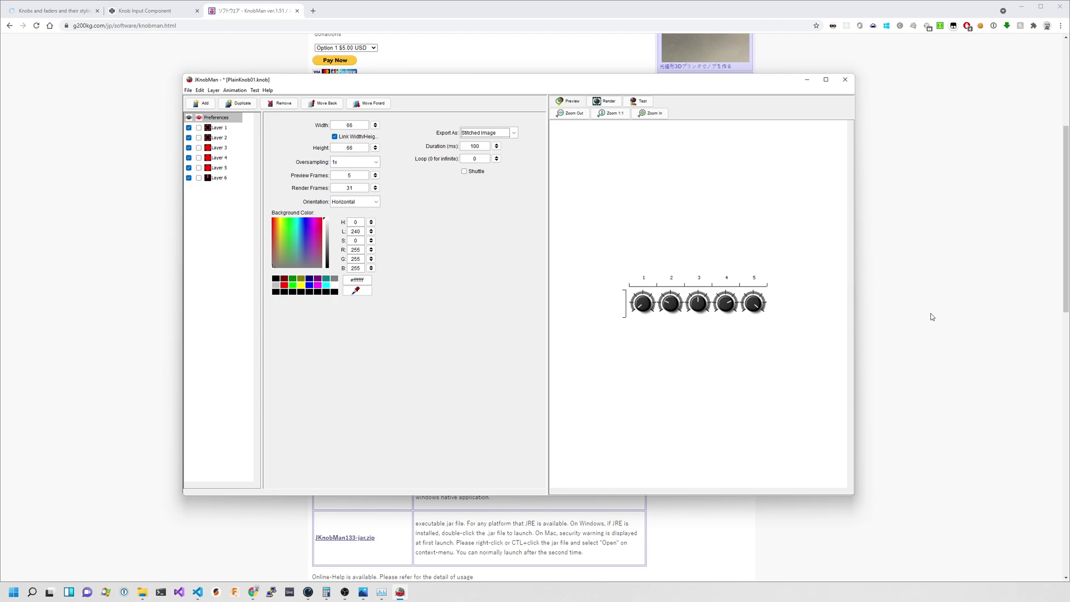
Return to the browser and open the previously visited vst/knobman page of free KnobMan files in a new tab
{"action": "left_click", "coordinate": [902, 299]}
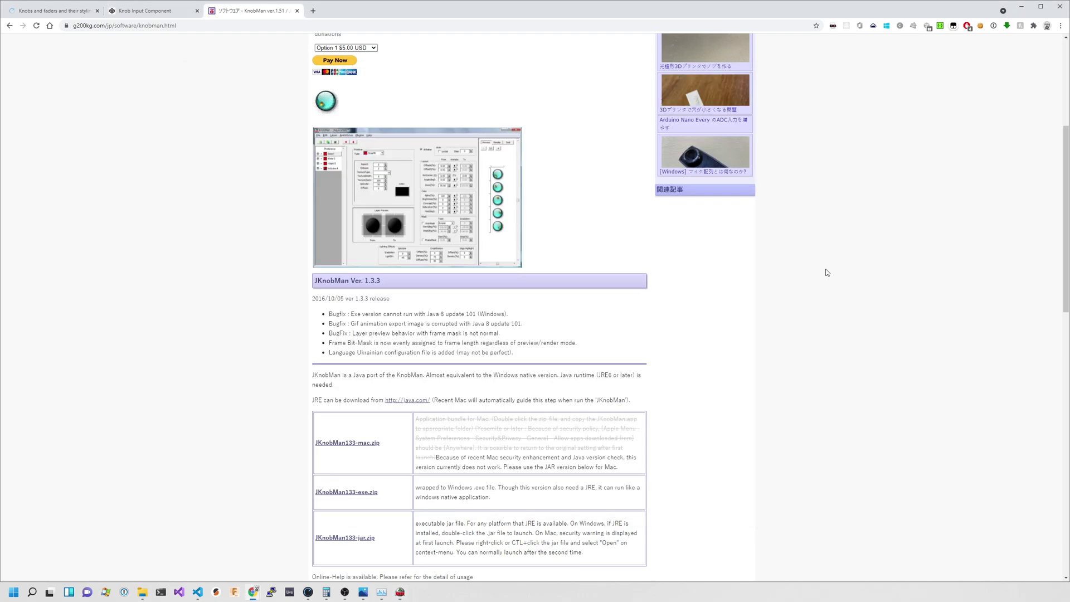
{"action": "scroll", "coordinate": [461, 144], "scroll_direction": "up", "scroll_amount": 5}
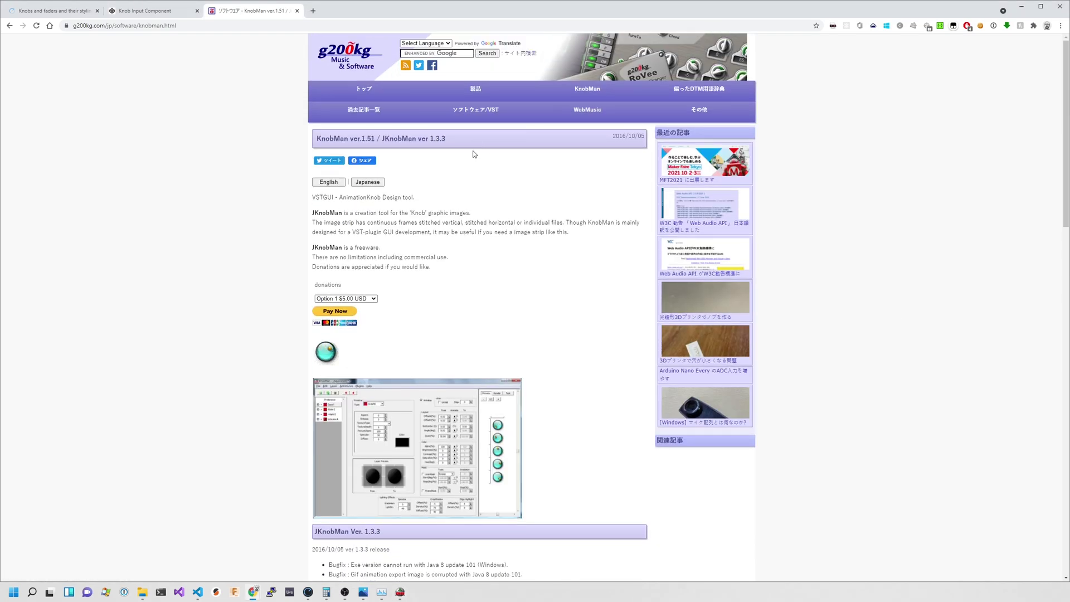
{"action": "left_click", "coordinate": [312, 11]}
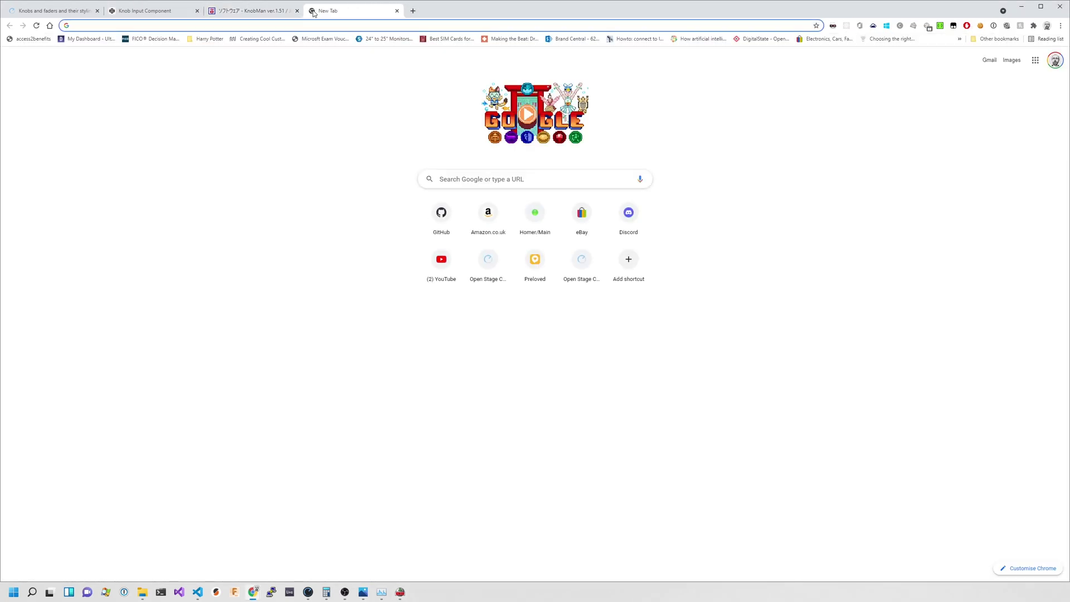
{"action": "type", "text": "lesl"}
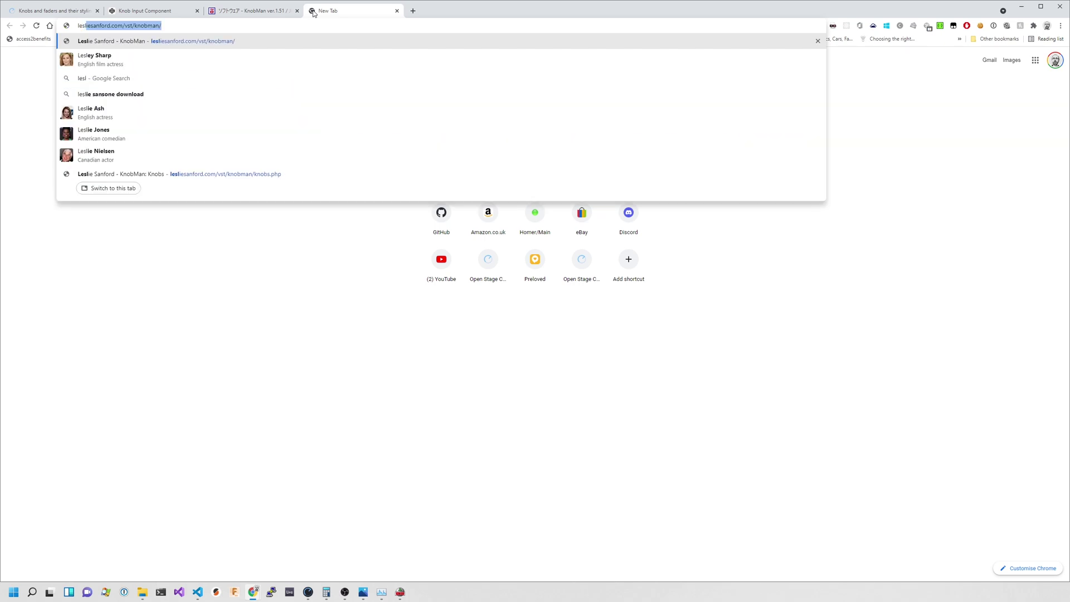
{"action": "key", "text": "Return"}
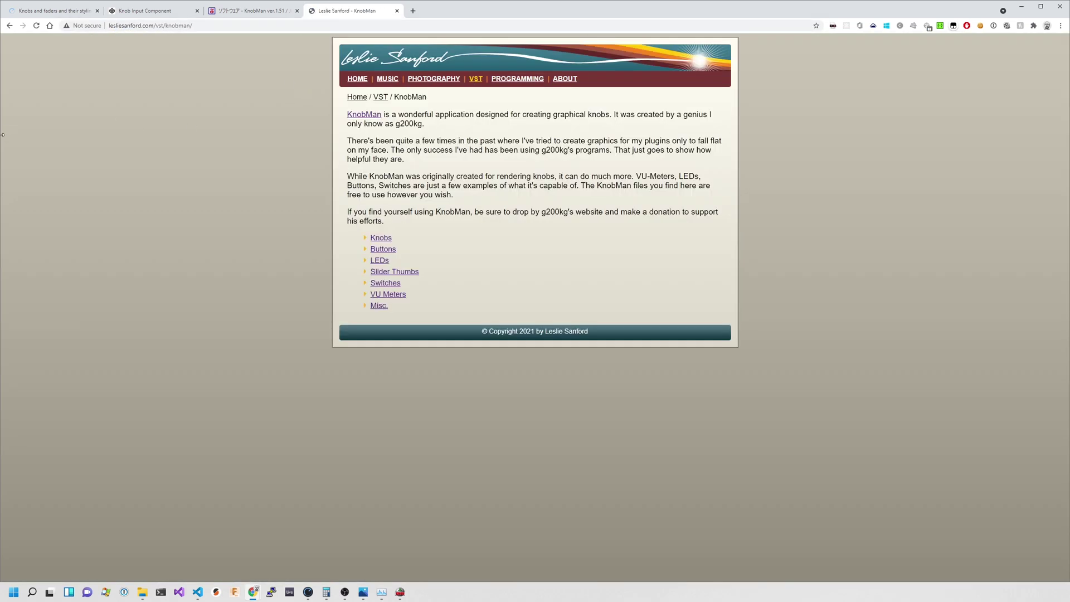
Open the Knobs category and look through the knob designs offered for download
{"action": "left_click", "coordinate": [382, 238]}
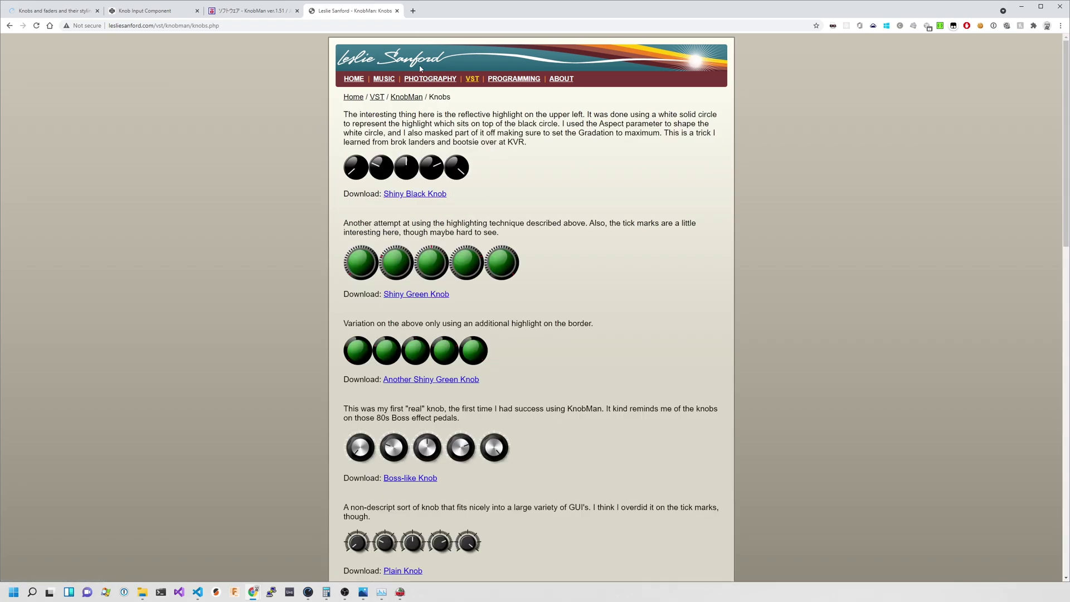
{"action": "scroll", "coordinate": [559, 189], "scroll_direction": "down", "scroll_amount": 7}
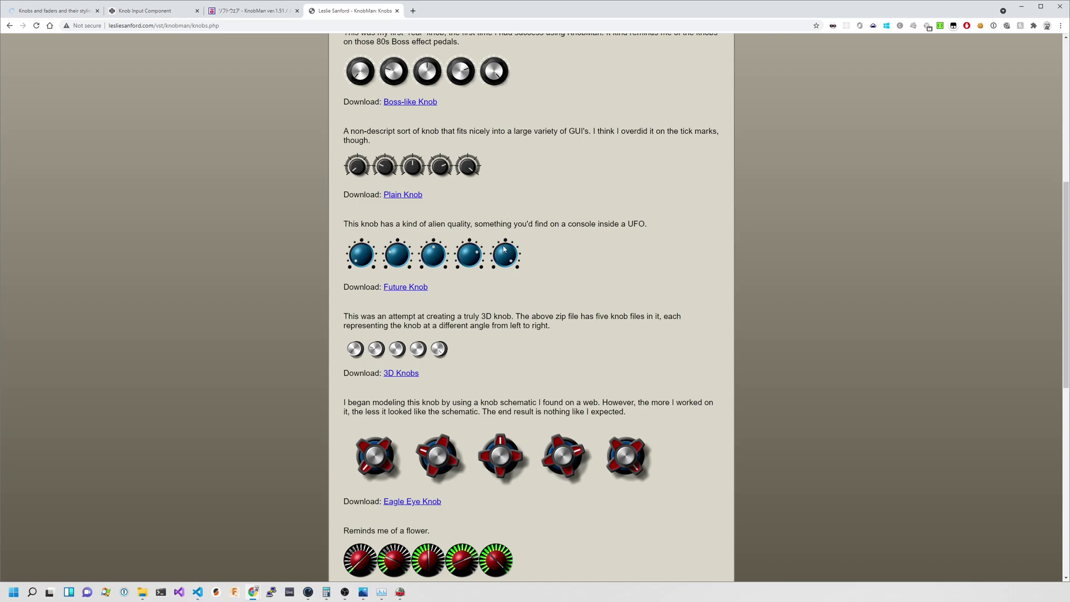
{"action": "scroll", "coordinate": [530, 291], "scroll_direction": "down", "scroll_amount": 8}
{"action": "scroll", "coordinate": [522, 319], "scroll_direction": "down", "scroll_amount": 1}
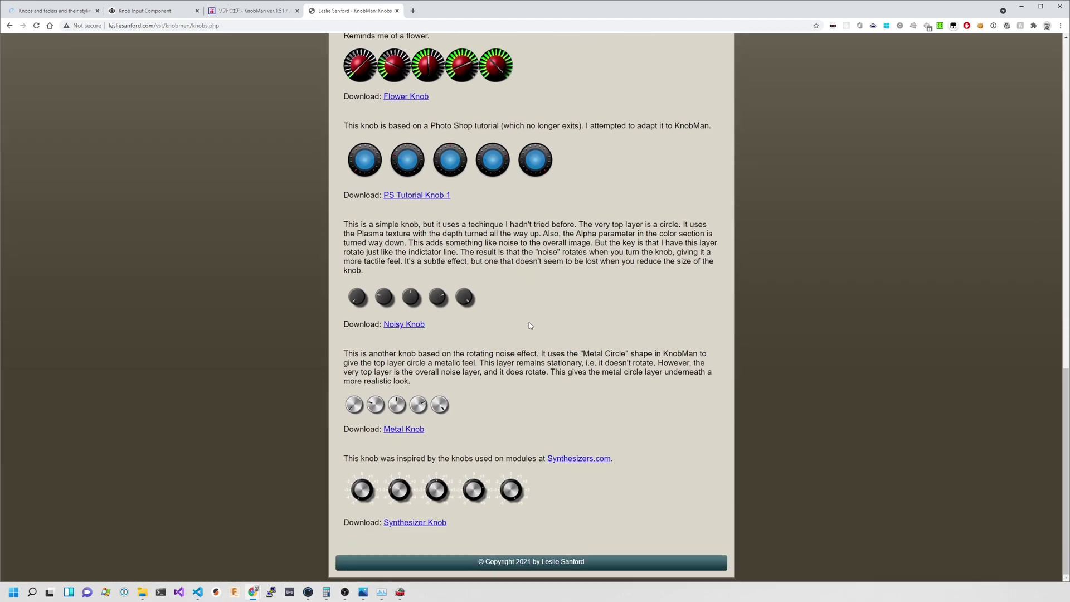
{"action": "scroll", "coordinate": [513, 320], "scroll_direction": "up", "scroll_amount": 9}
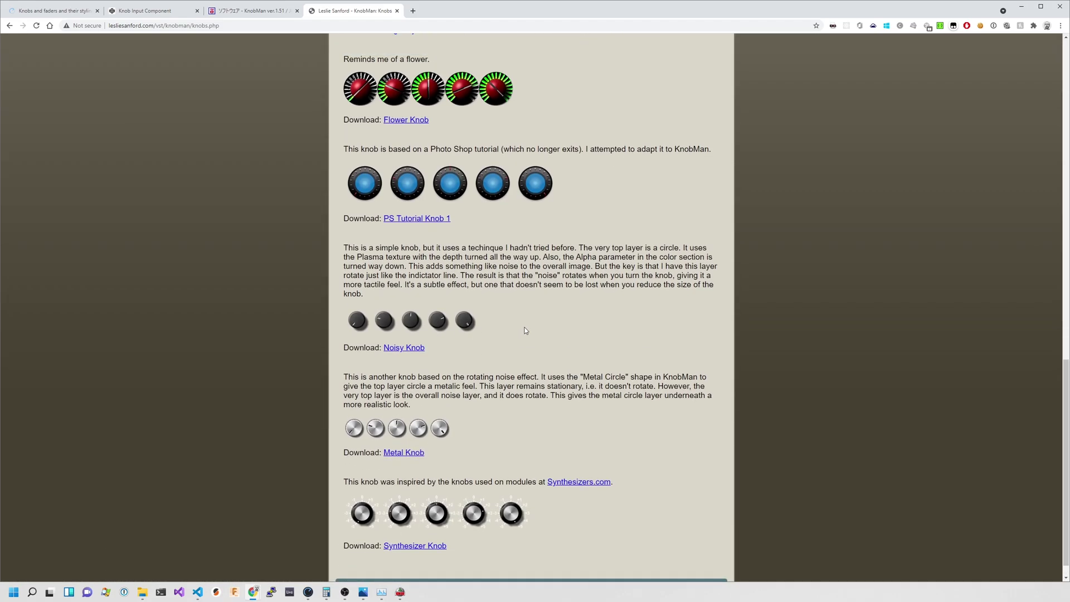
{"action": "scroll", "coordinate": [490, 308], "scroll_direction": "up", "scroll_amount": 4}
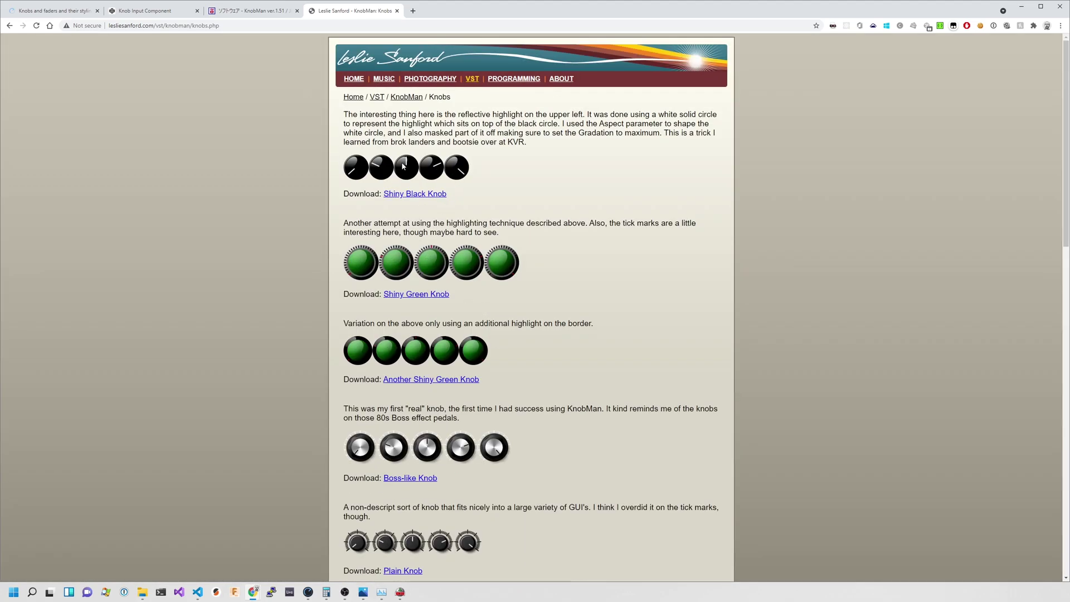
{"action": "scroll", "coordinate": [490, 234], "scroll_direction": "down", "scroll_amount": 1}
{"action": "scroll", "coordinate": [490, 234], "scroll_direction": "up", "scroll_amount": 2}
Look through the site's Buttons, Slider Thumbs and VU Meters categories, returning to the KnobMan overview page after each
{"action": "key", "text": "alt+Left"}
{"action": "left_click", "coordinate": [383, 249]}
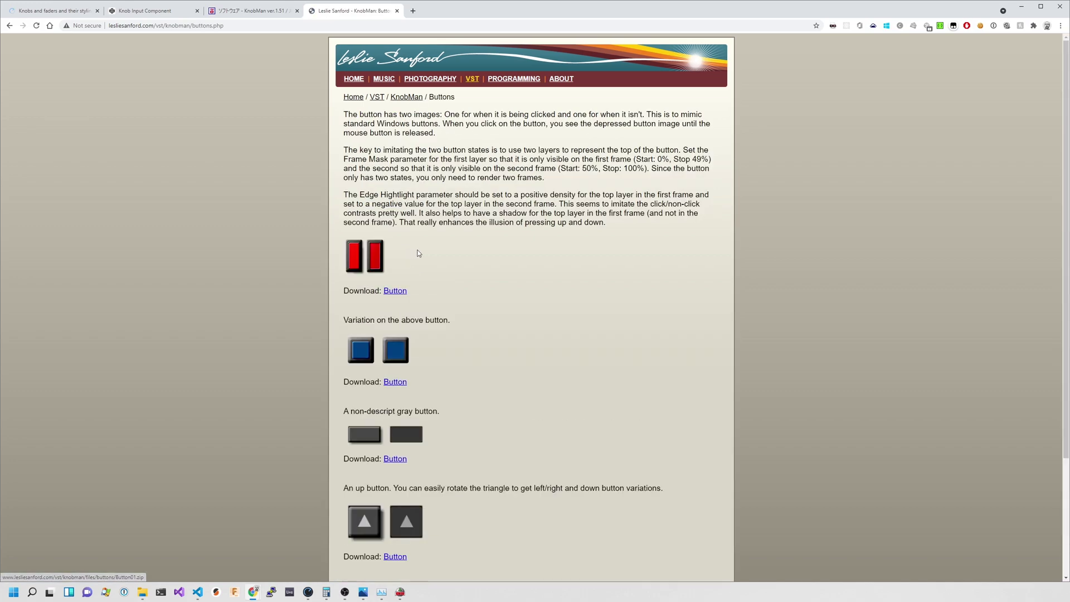
{"action": "scroll", "coordinate": [489, 263], "scroll_direction": "down", "scroll_amount": 4}
{"action": "key", "text": "alt+Left"}
{"action": "left_click", "coordinate": [397, 273]}
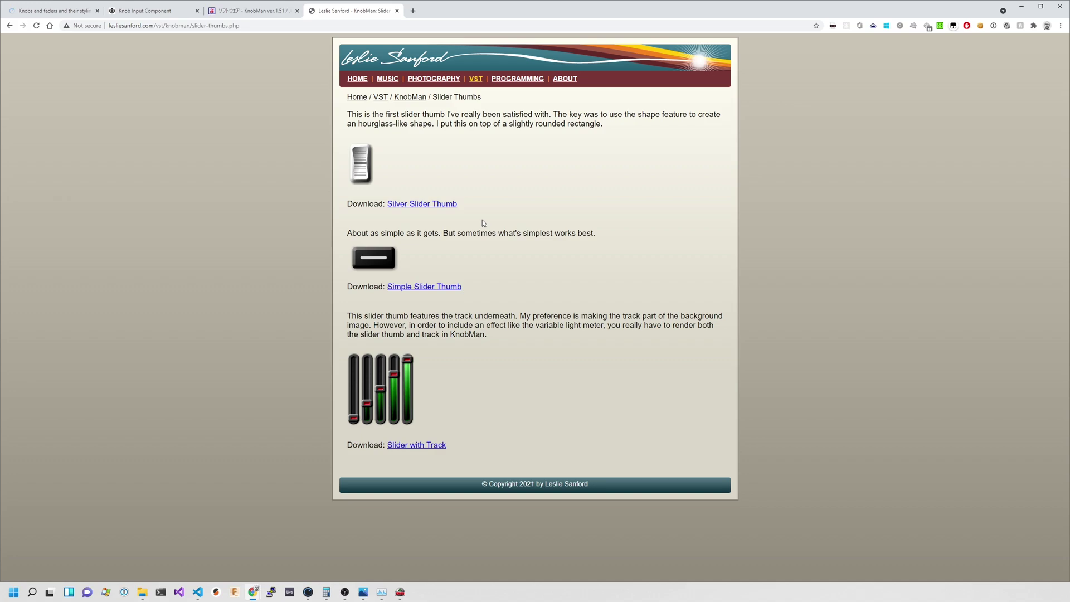
{"action": "key", "text": "alt+Left"}
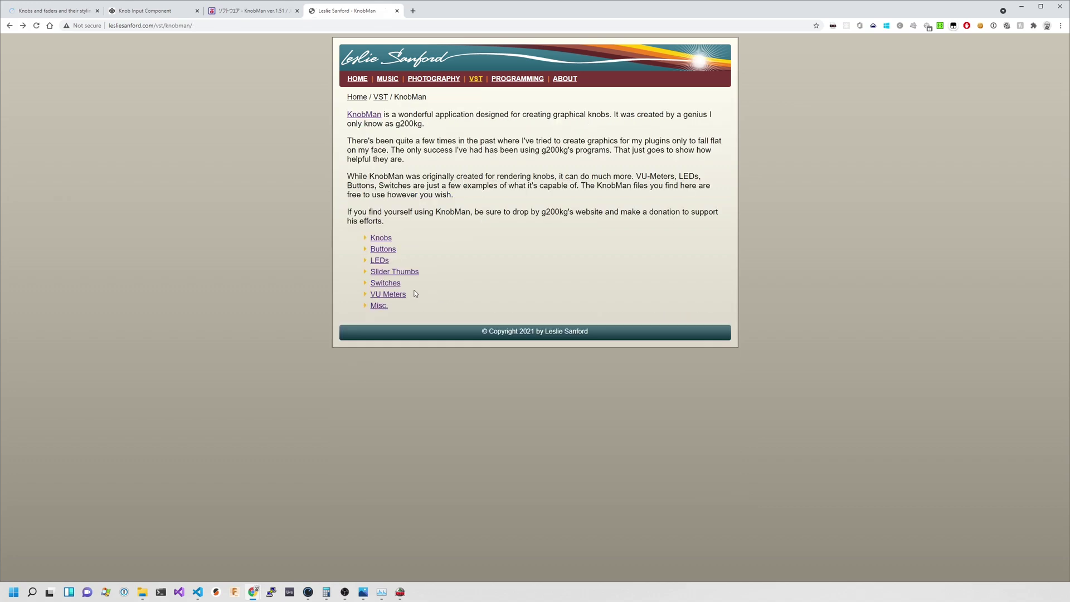
{"action": "left_click", "coordinate": [396, 294]}
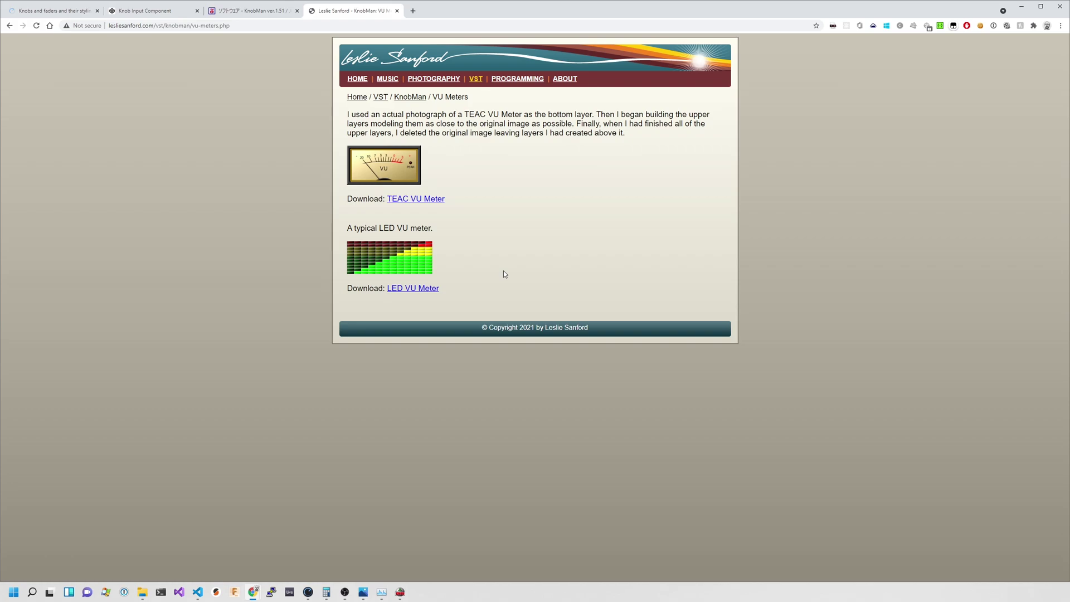
{"action": "key", "text": "alt+Left"}
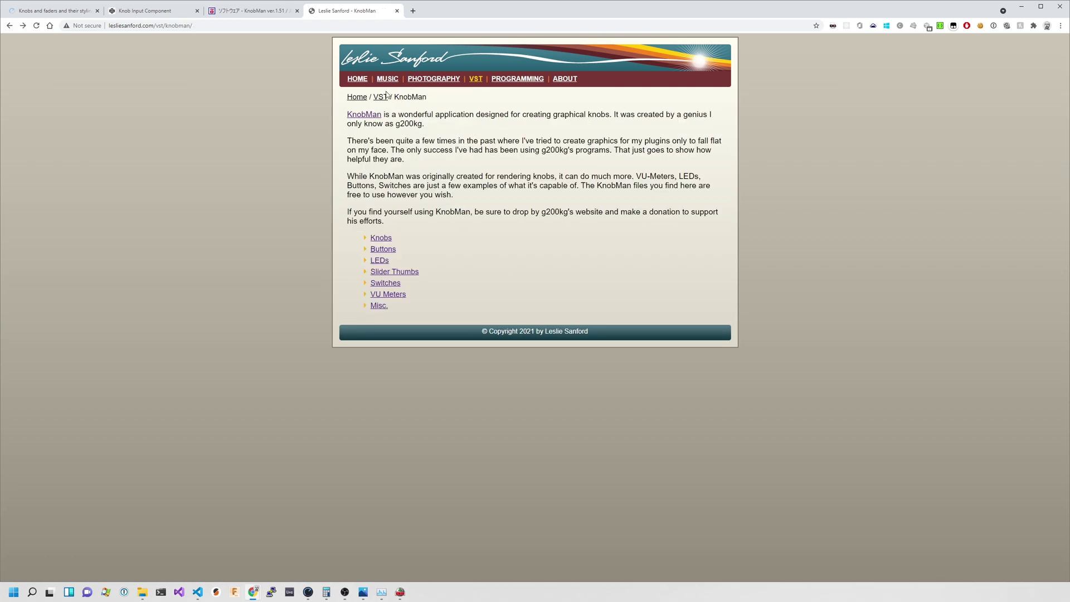
Return to the forum topic "Knobs and faders and their styling / appearance"
{"action": "left_click", "coordinate": [74, 11]}
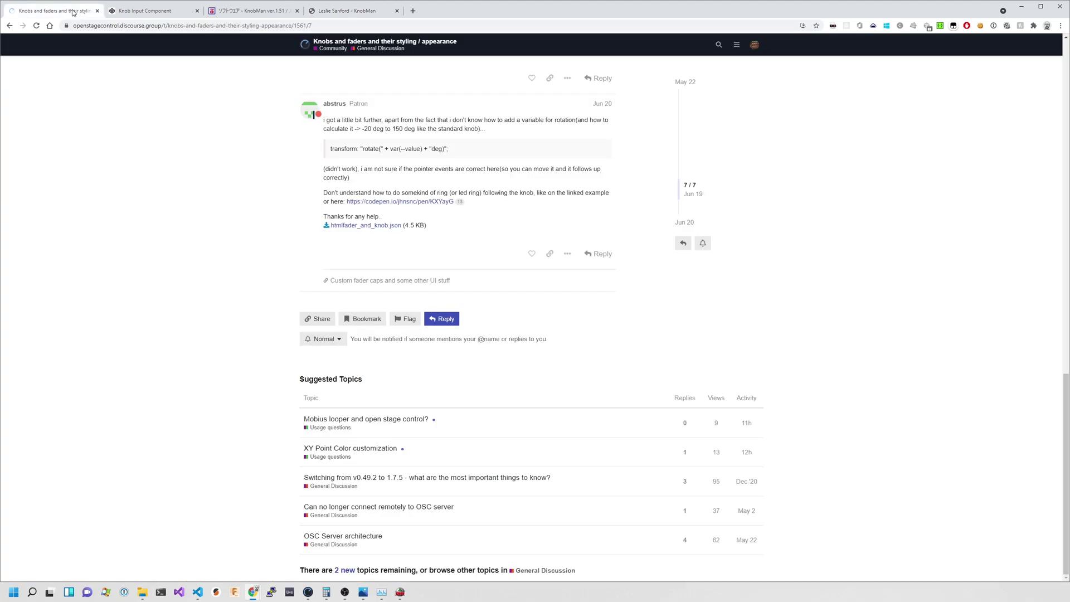